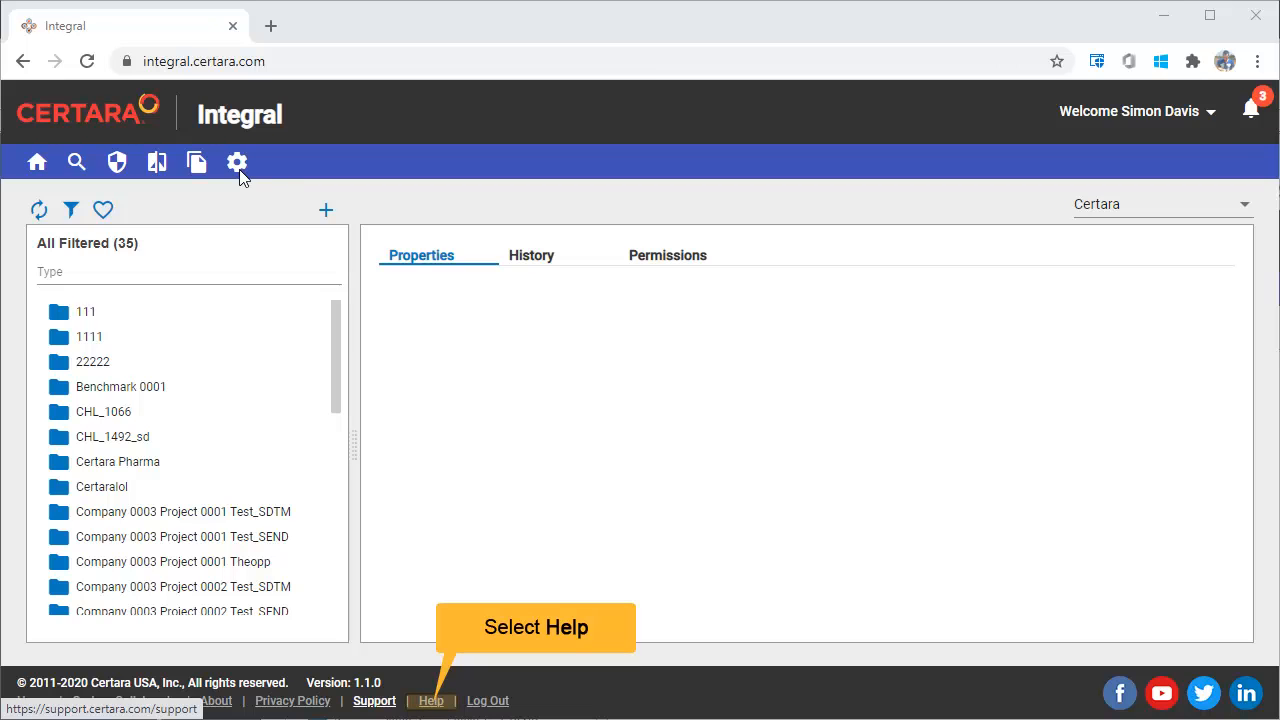
# - Consult the Integral 1.1 (2020) release notes in the online help and the support website, returning to the Integral application
pyautogui.click(431, 700)
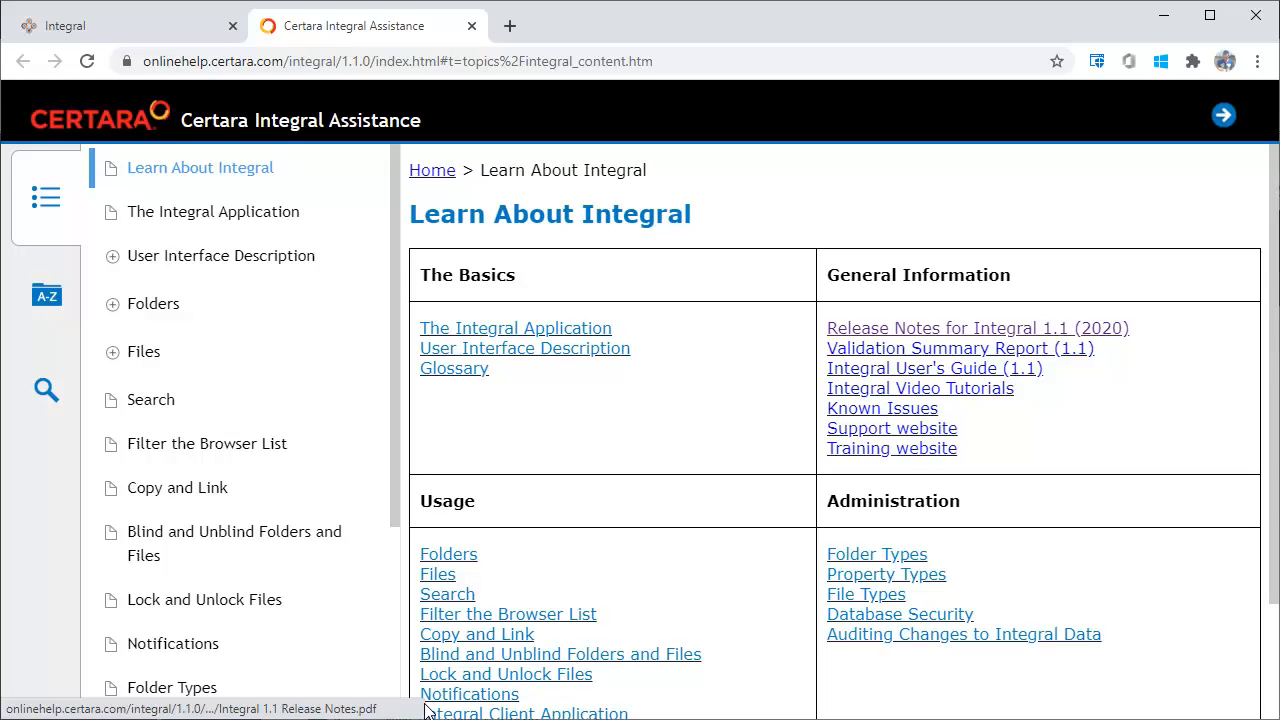
pyautogui.click(940, 330)
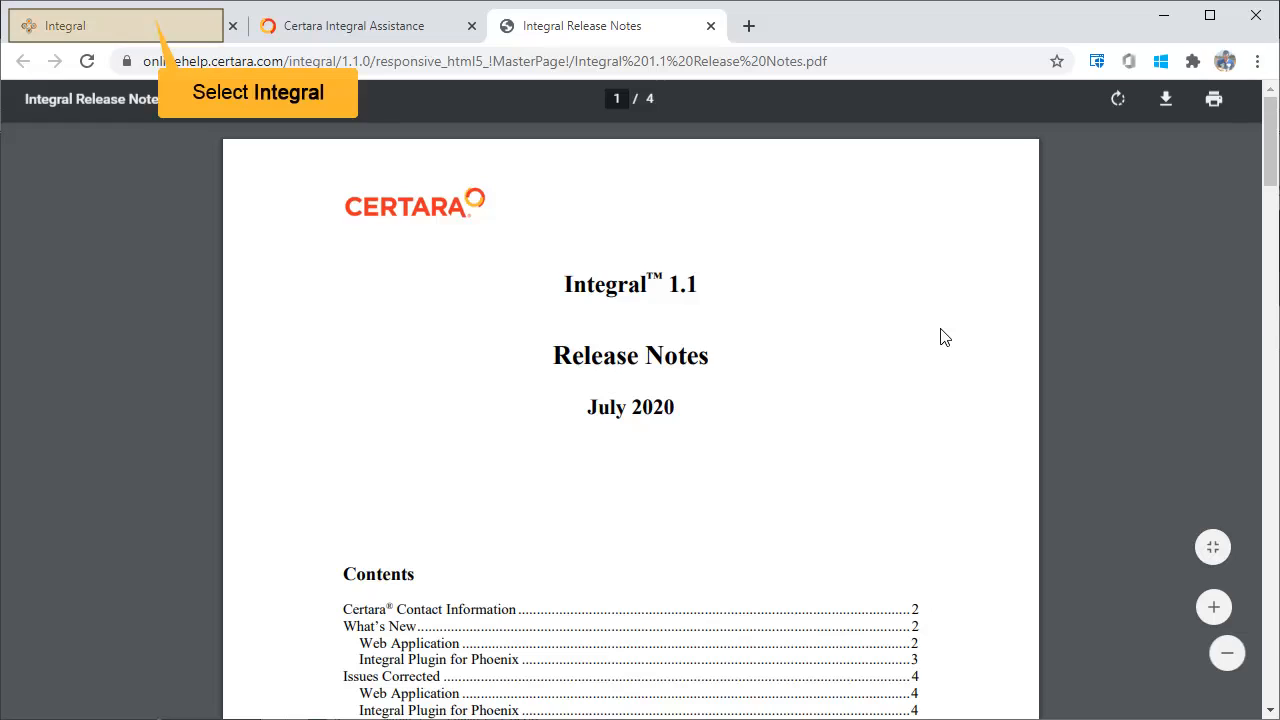
pyautogui.click(149, 26)
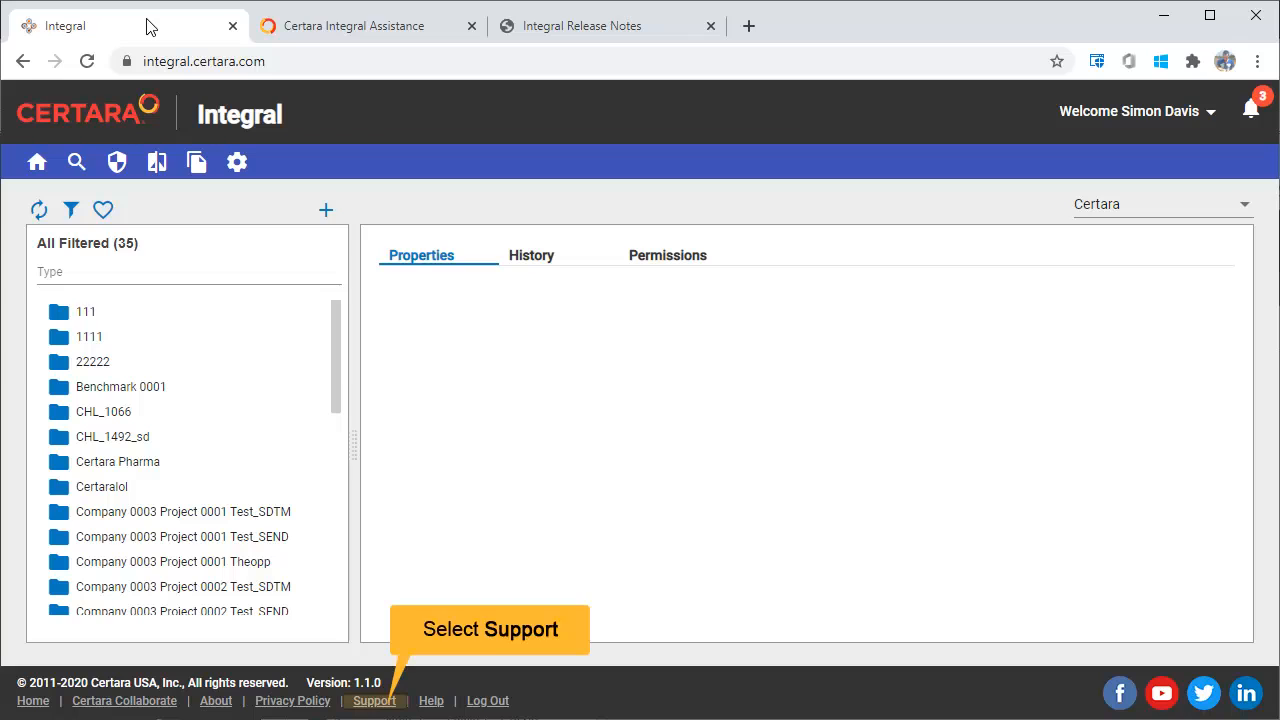
pyautogui.click(374, 701)
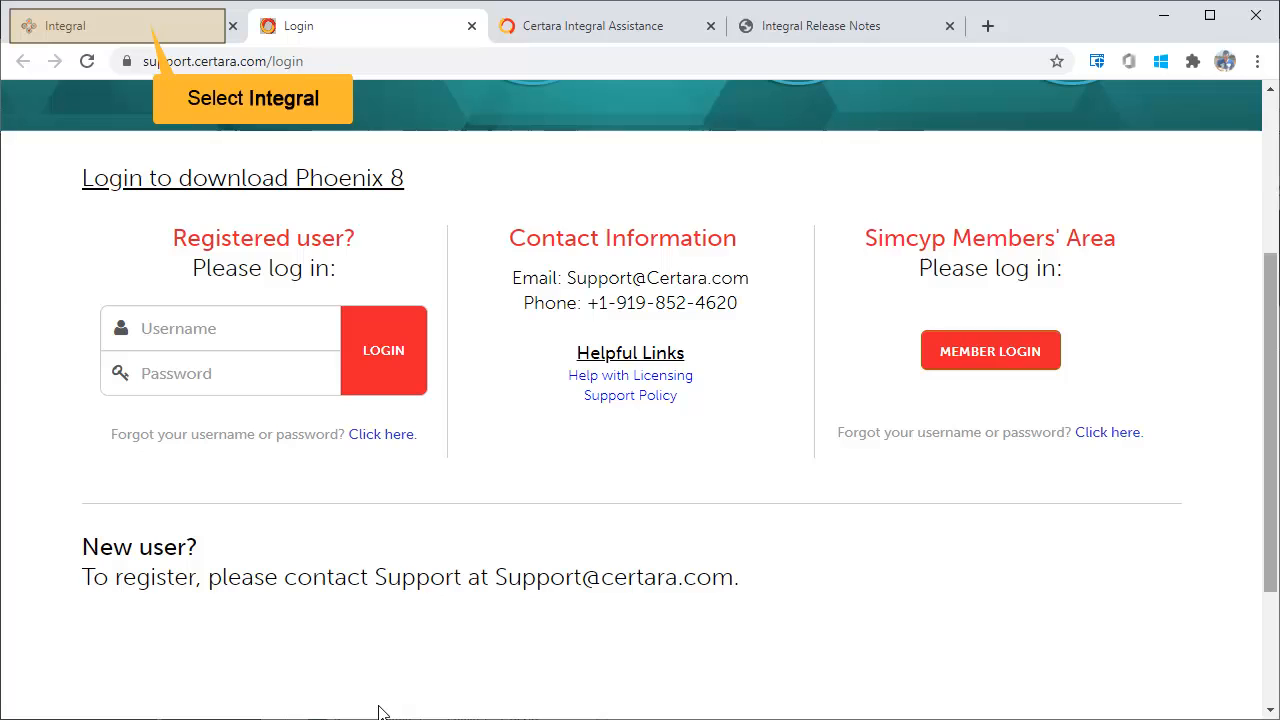
pyautogui.click(143, 25)
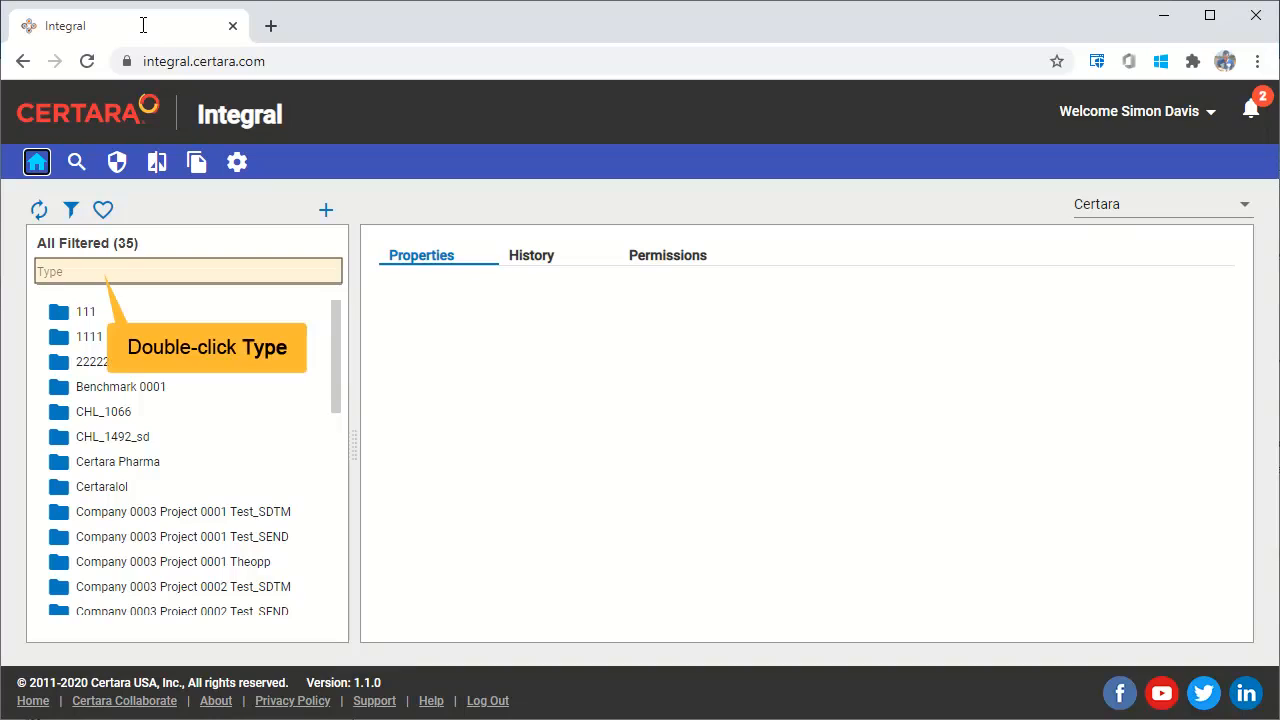
# - Narrow the folder list with the quick filter text "int" and open the SAAD_INT_042 study folder
pyautogui.doubleClick(95, 272)
pyautogui.write('i')
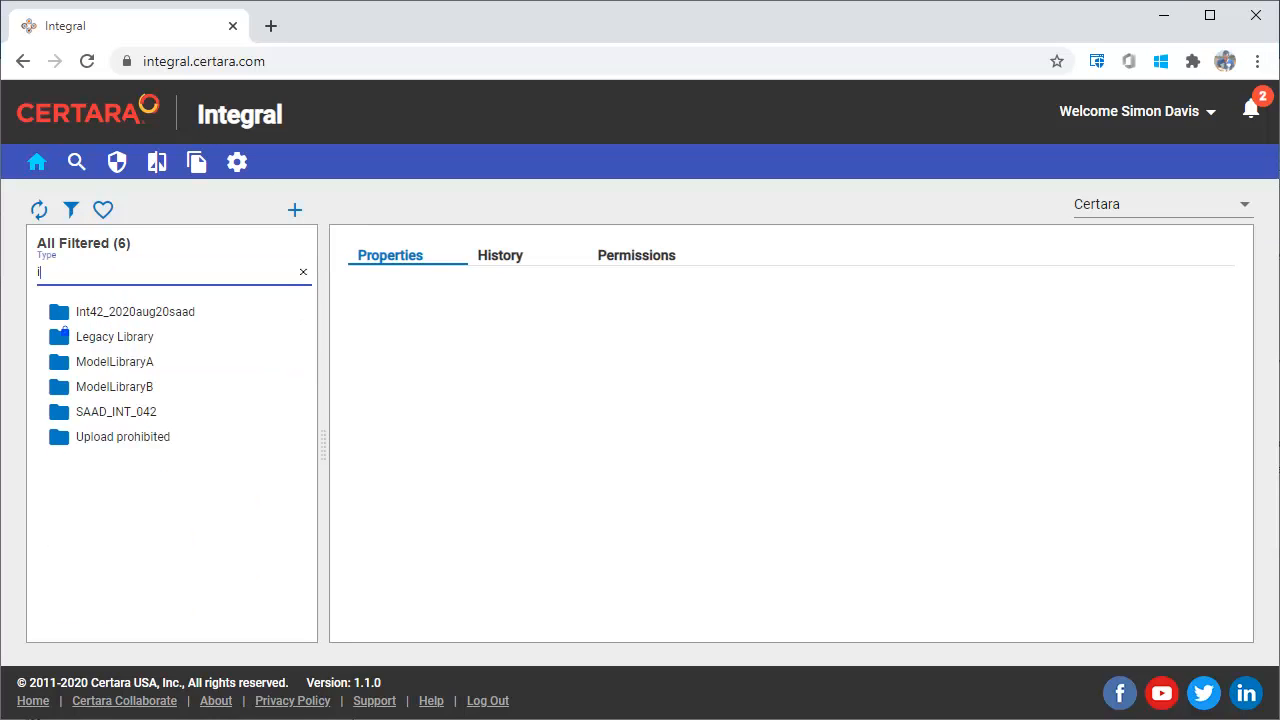
pyautogui.write('nt')
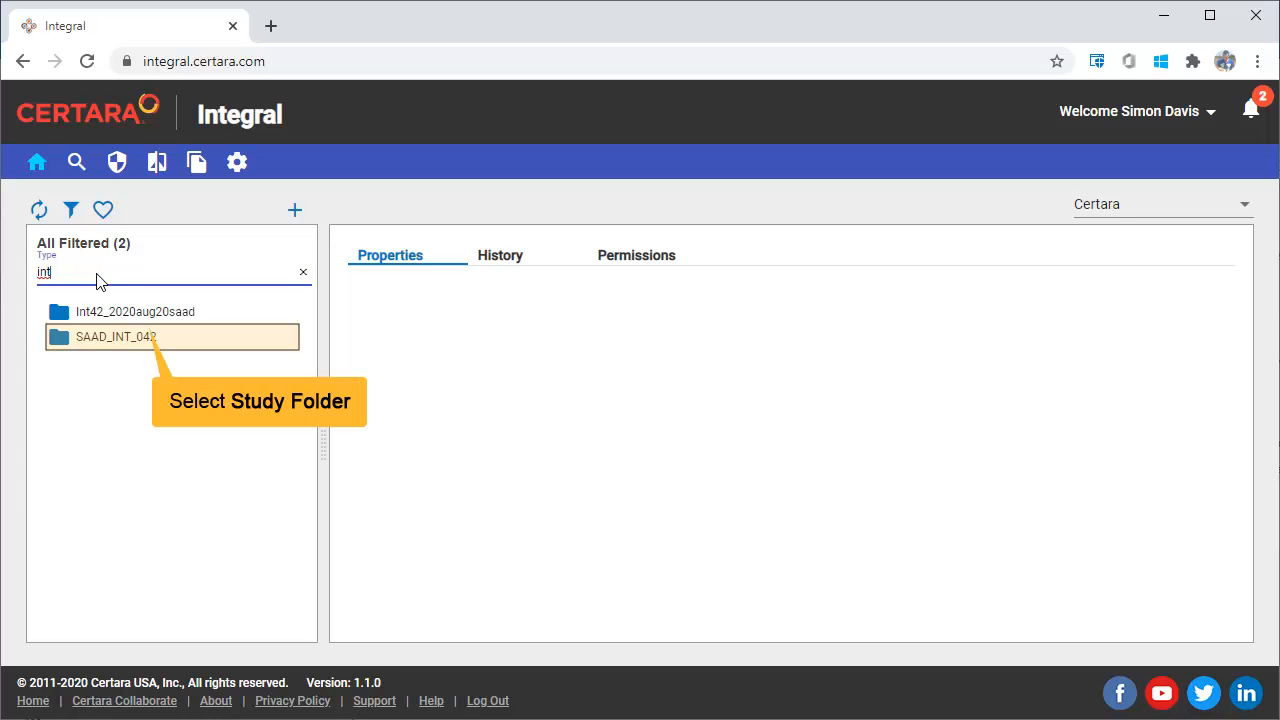
pyautogui.click(143, 334)
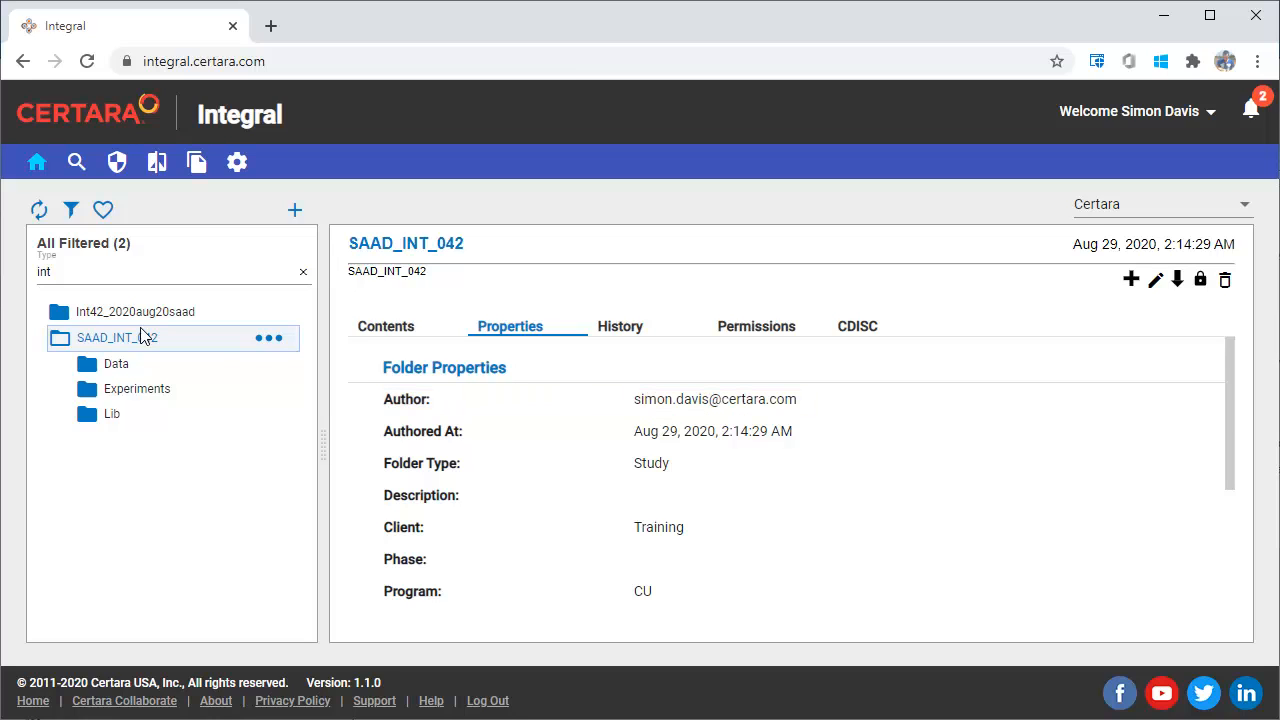
# - Review the contents of the SAAD_INT_042 folder and the commits in its history
pyautogui.click(402, 334)
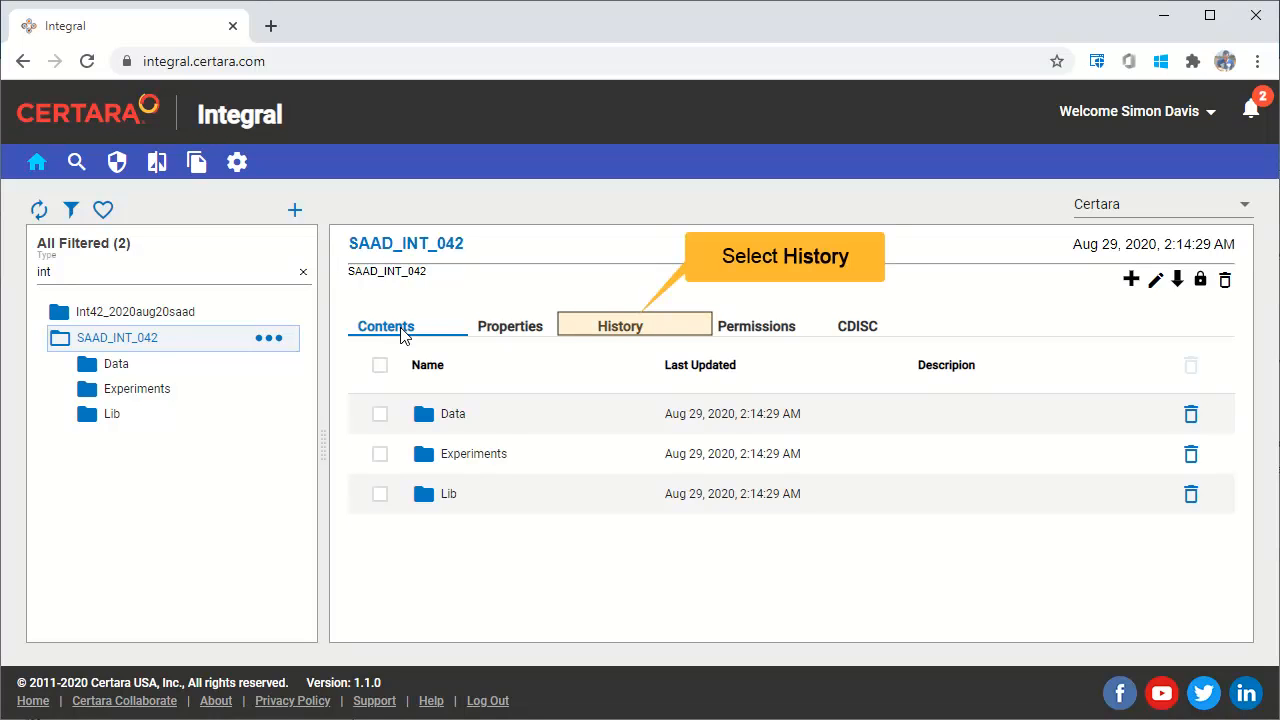
pyautogui.click(617, 336)
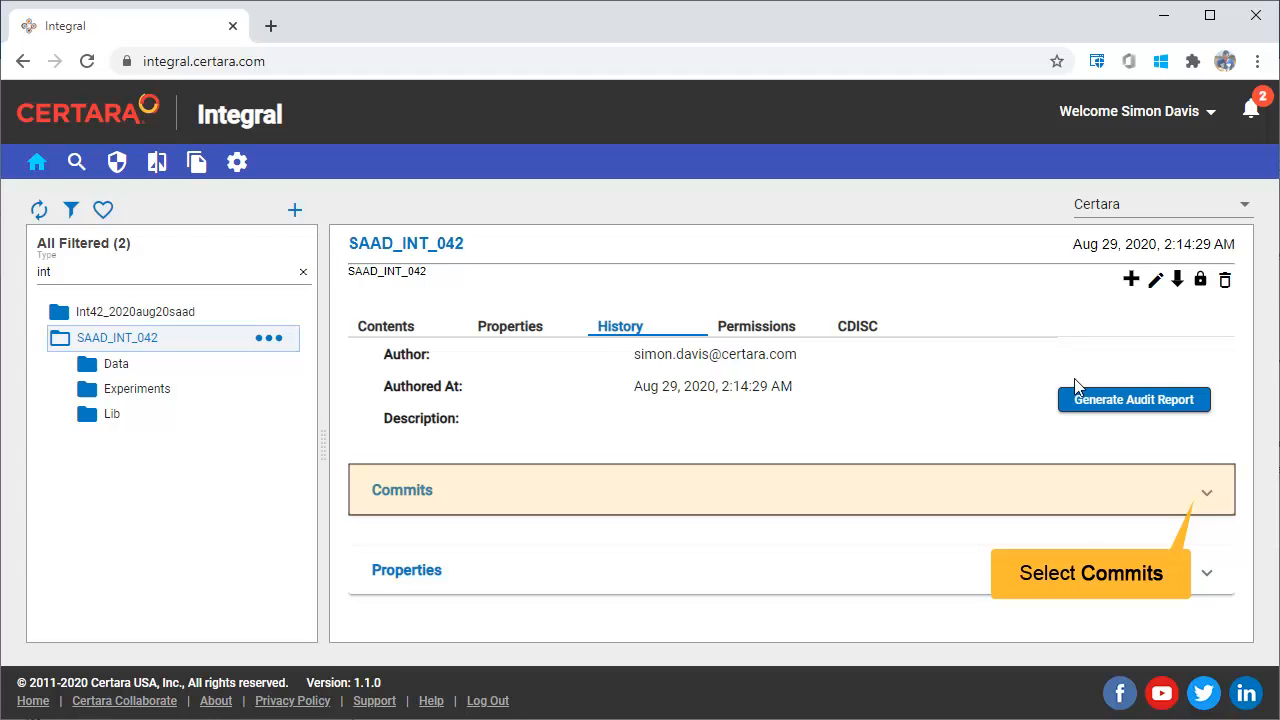
pyautogui.click(1203, 494)
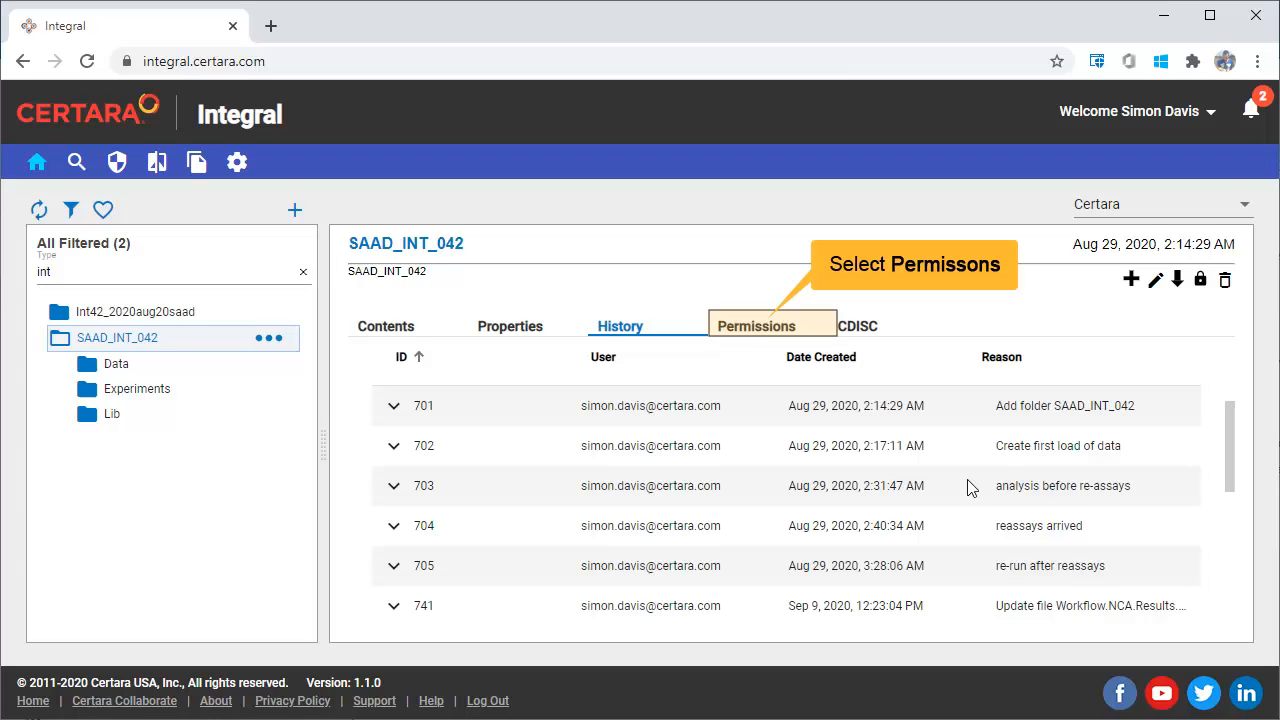
# - Examine the effective user permissions and effective group permissions of the SAAD_INT_042 folder
pyautogui.click(781, 330)
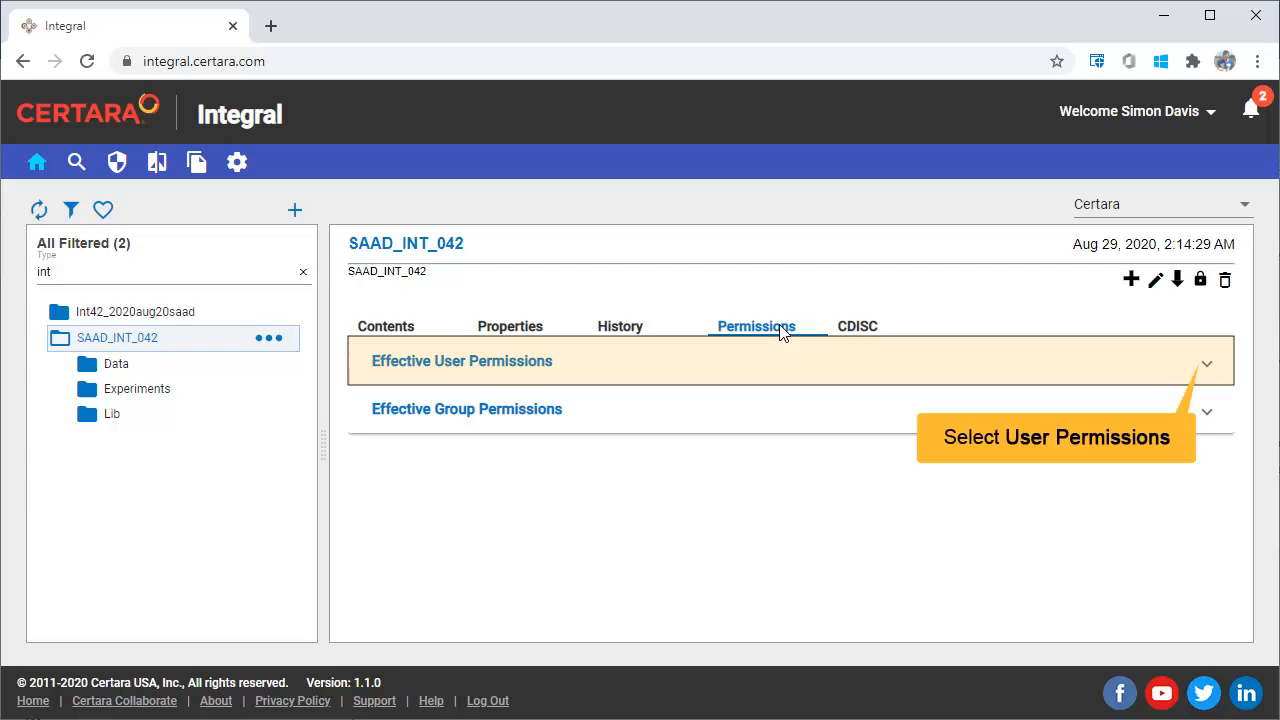
pyautogui.click(1207, 364)
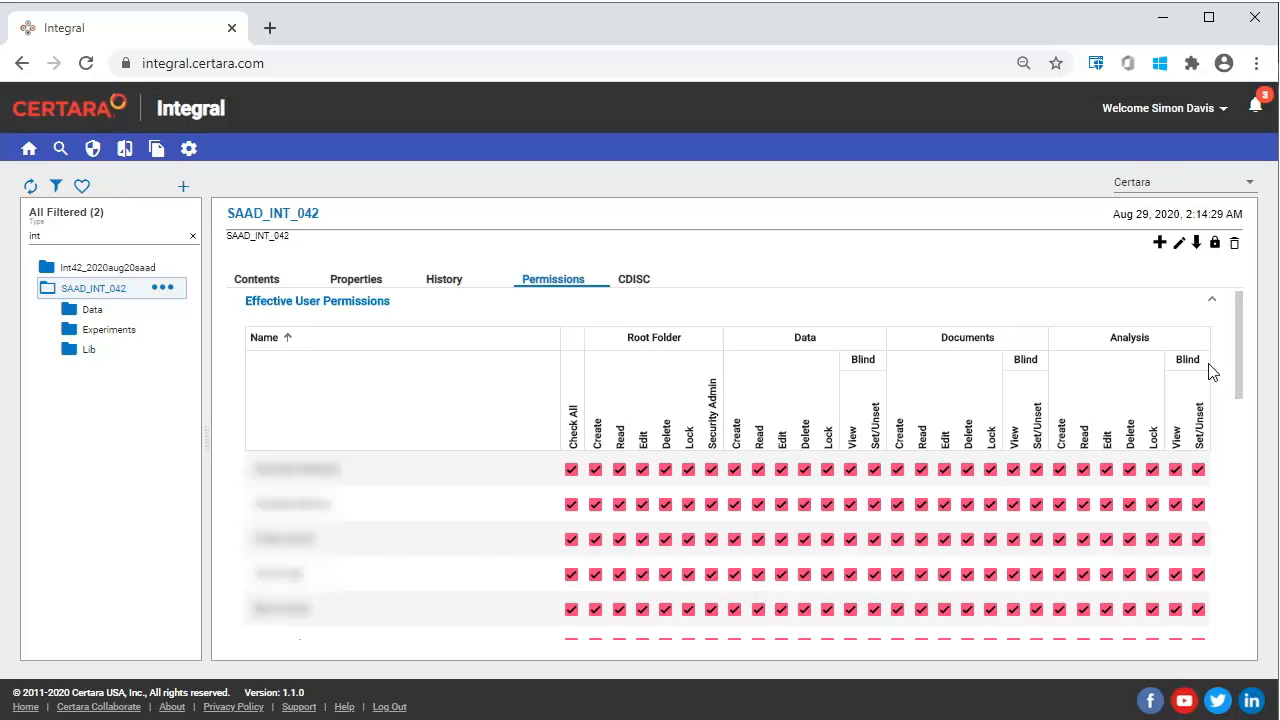
pyautogui.scroll(-8, 1001, 586)
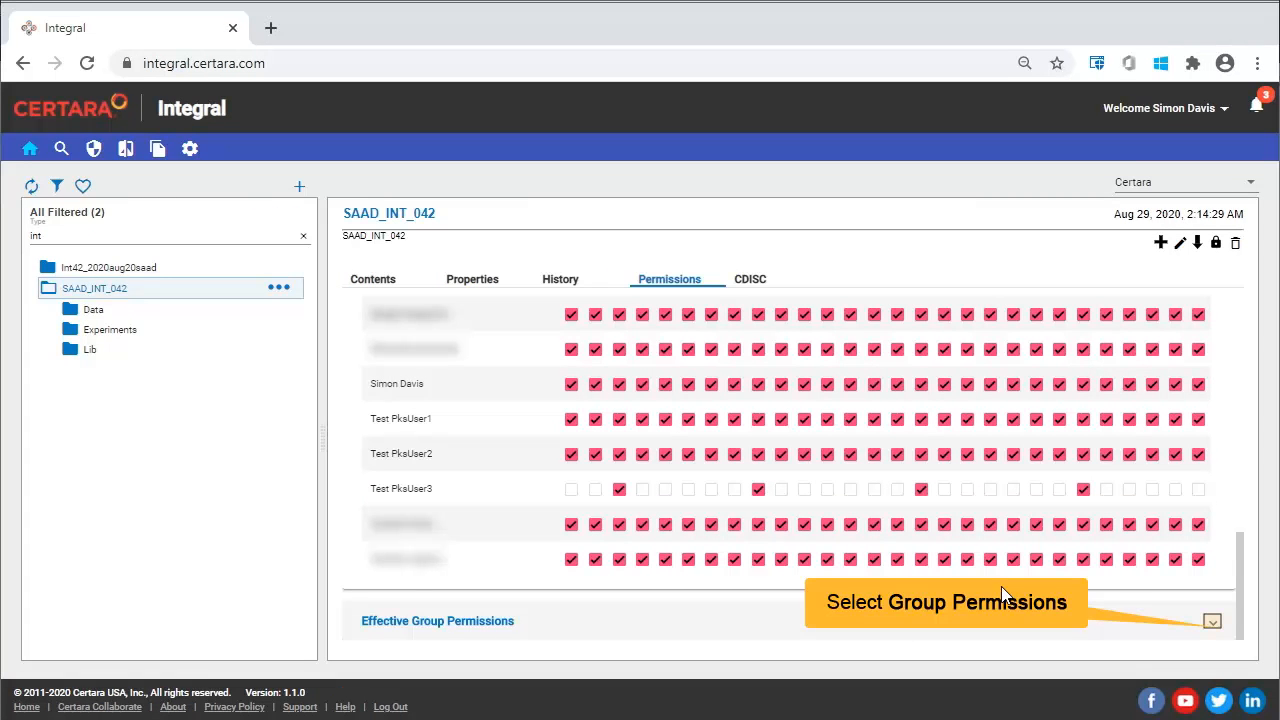
pyautogui.click(1211, 622)
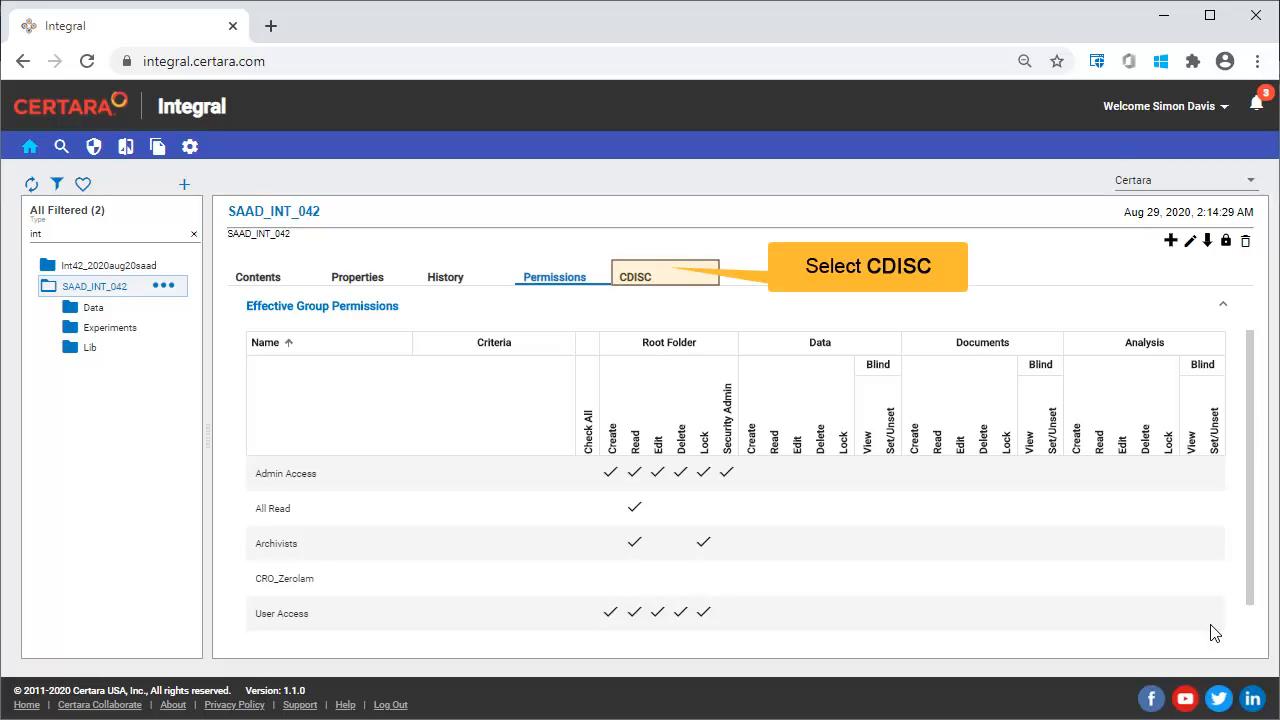
# - View the CDISC information and the data contents of DM.xpt, widening the RFXS column of the table
pyautogui.click(647, 272)
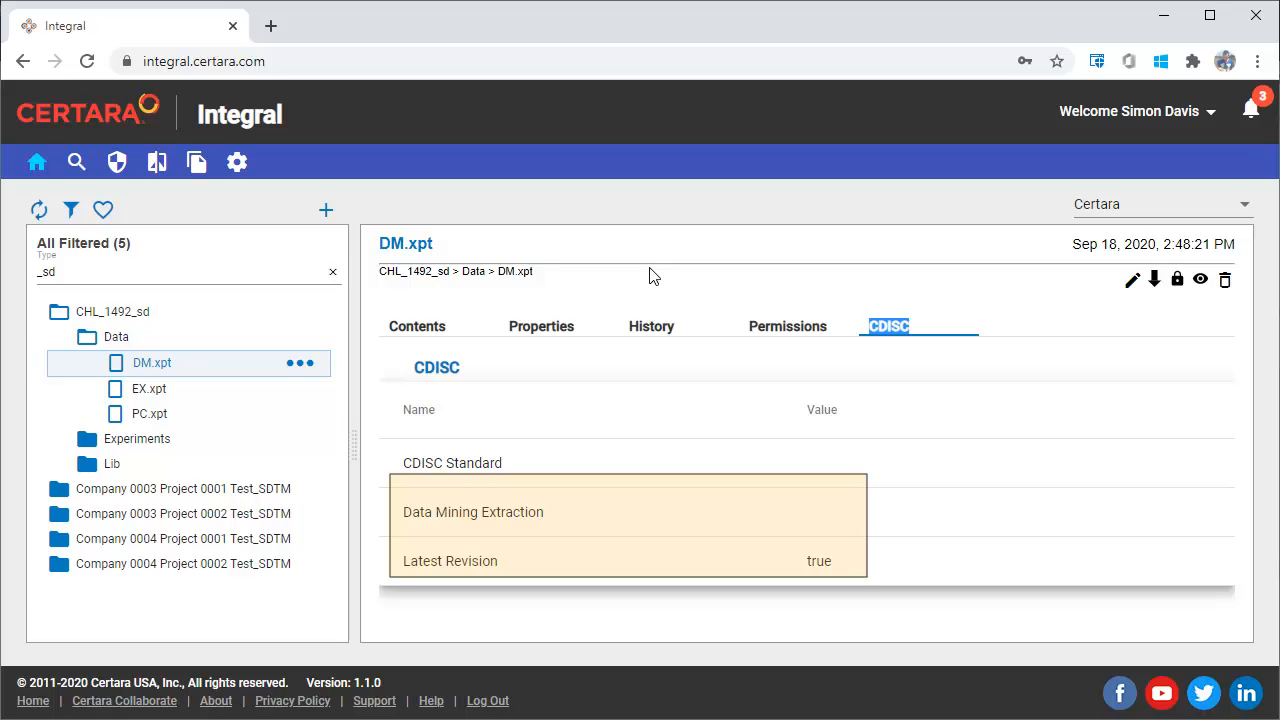
pyautogui.click(432, 330)
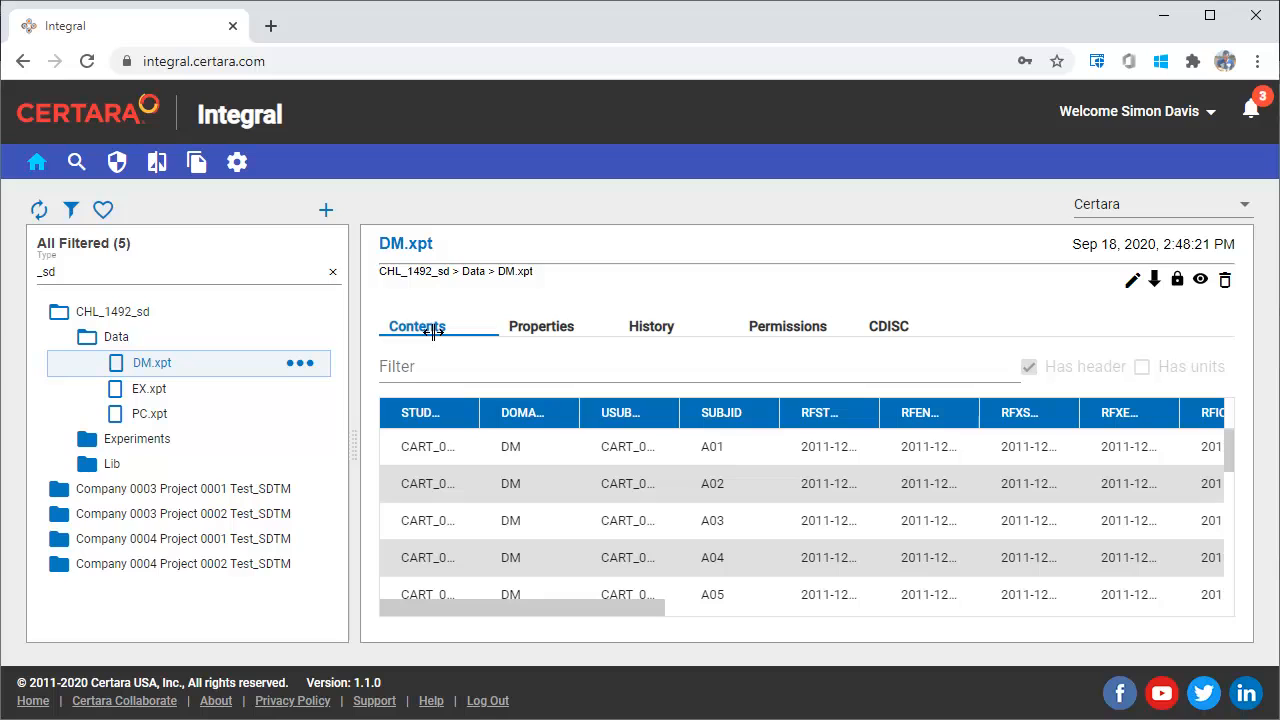
pyautogui.moveTo(1078, 412); pyautogui.dragTo(1133, 415)
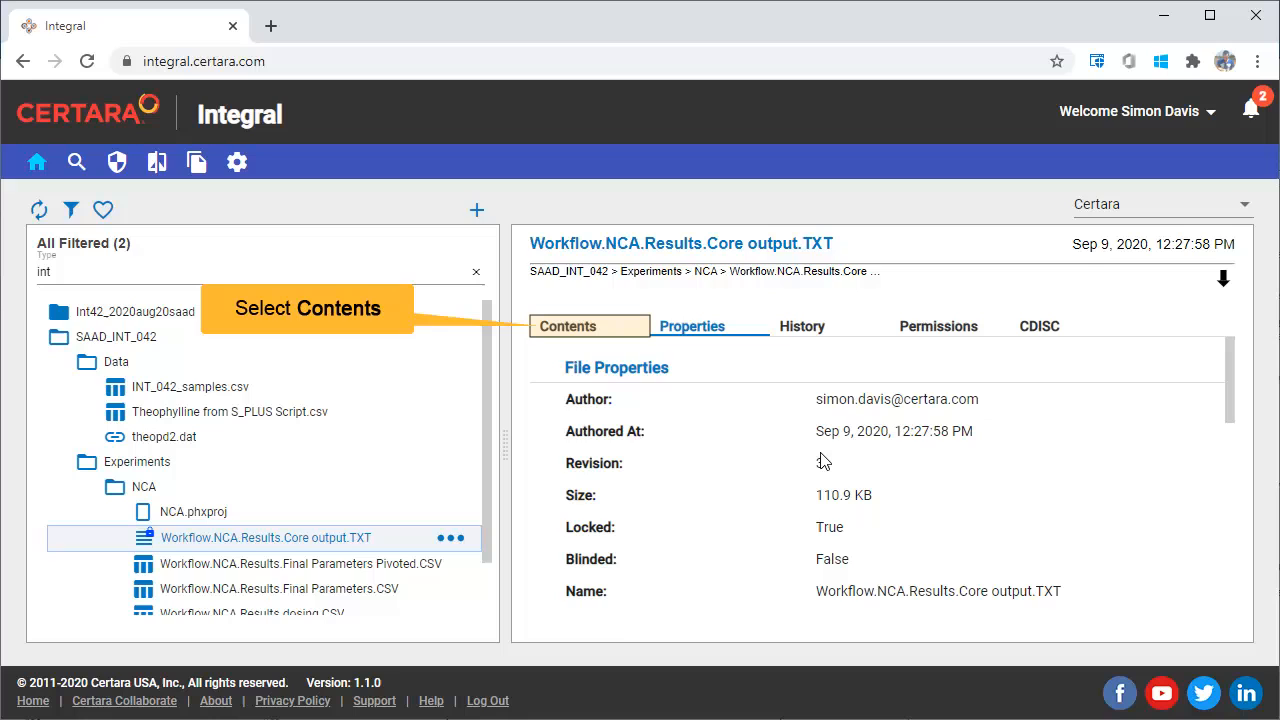
# - View the contents of Workflow.NCA.Results.Core output.TXT and Workflow.NCA.Results.Final Parameters Pivoted.CSV, and open the CSV file's options
pyautogui.click(571, 328)
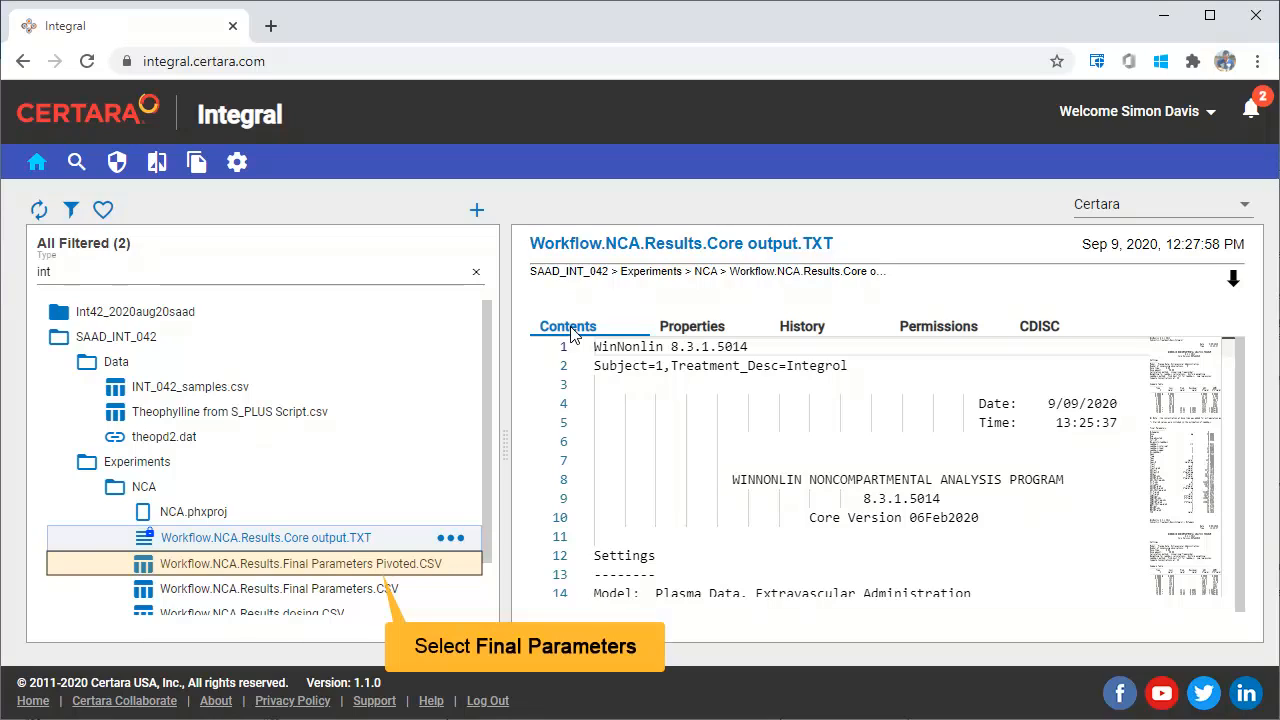
pyautogui.click(372, 568)
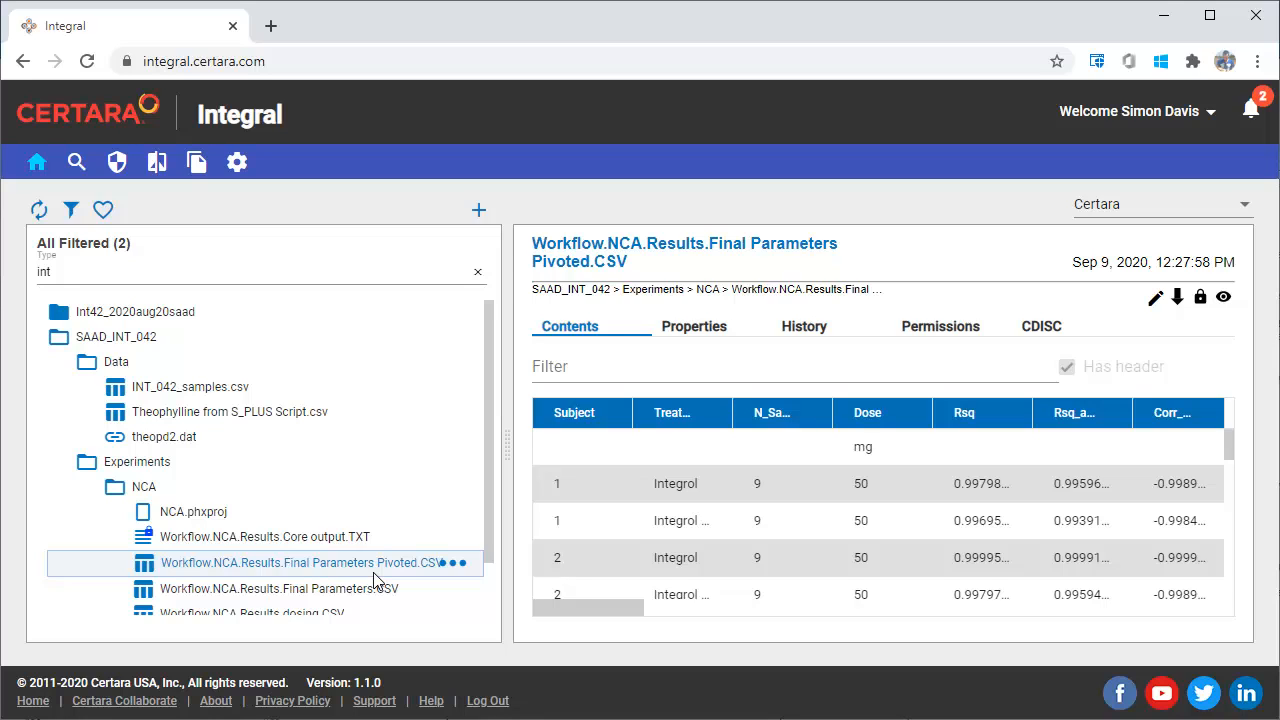
pyautogui.click(462, 564)
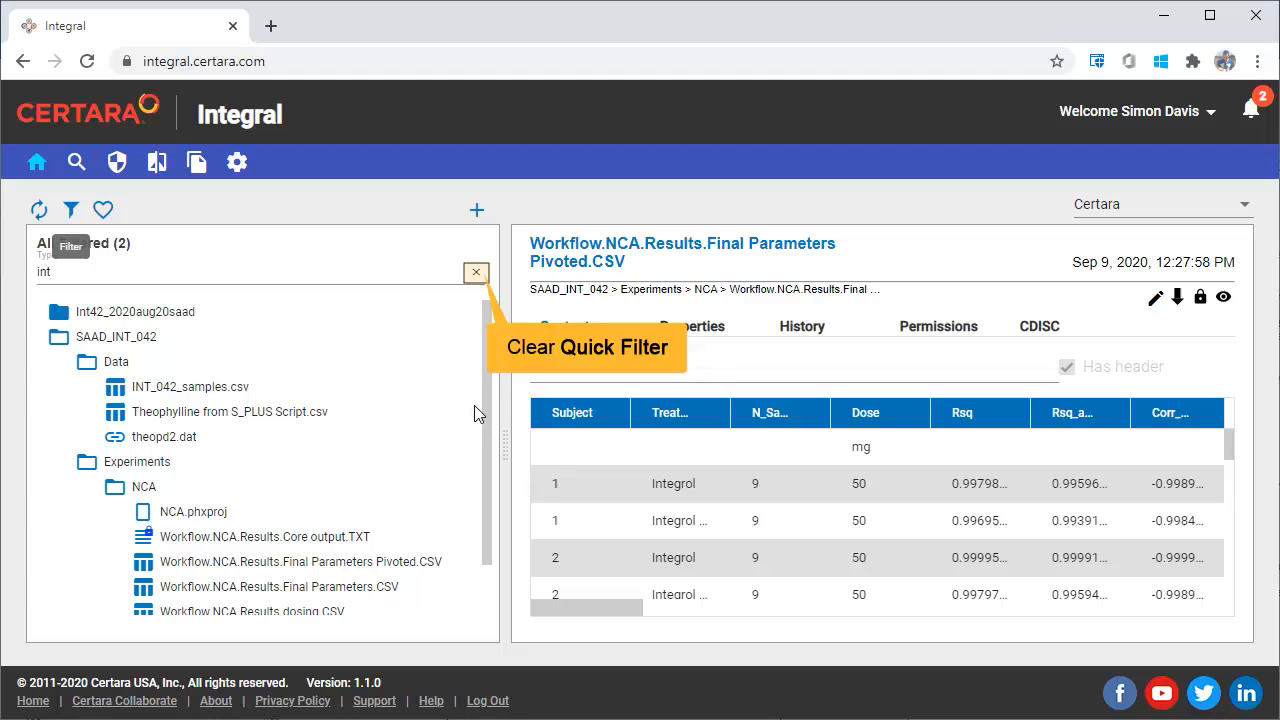
# - Clear the quick filter and filter the folder list by folder type Study and compound Integrol
pyautogui.click(476, 272)
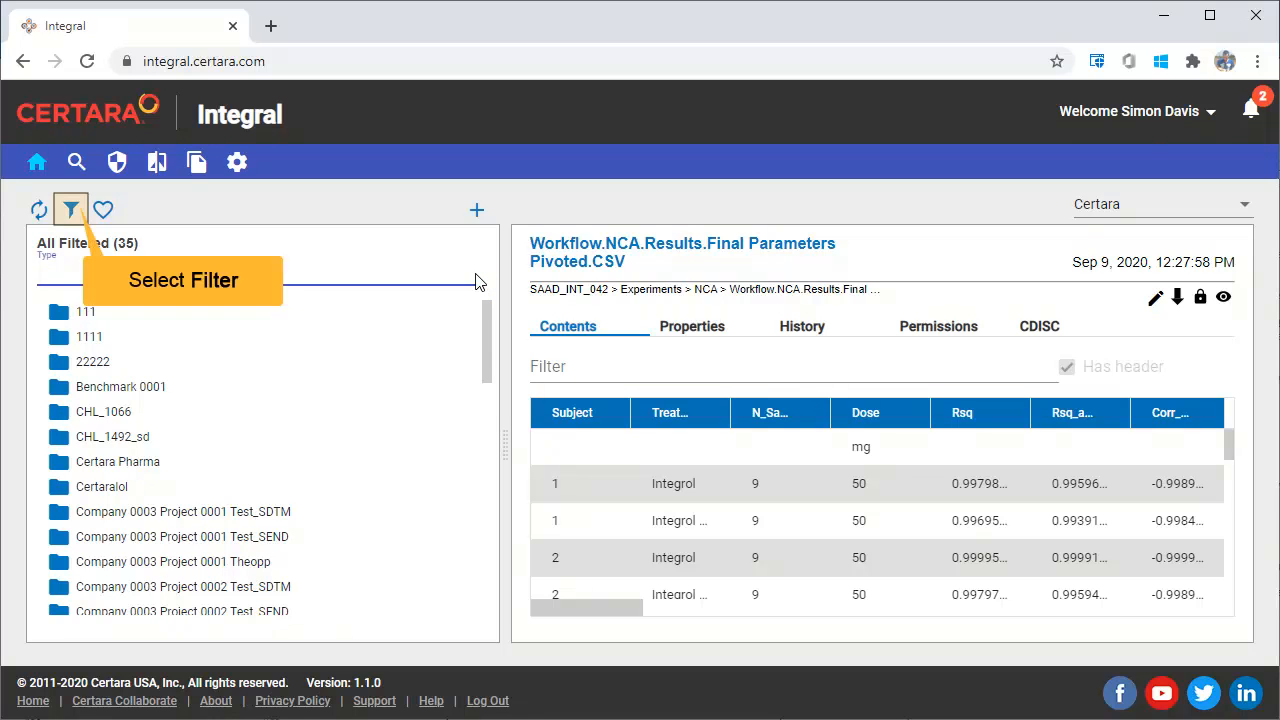
pyautogui.click(71, 210)
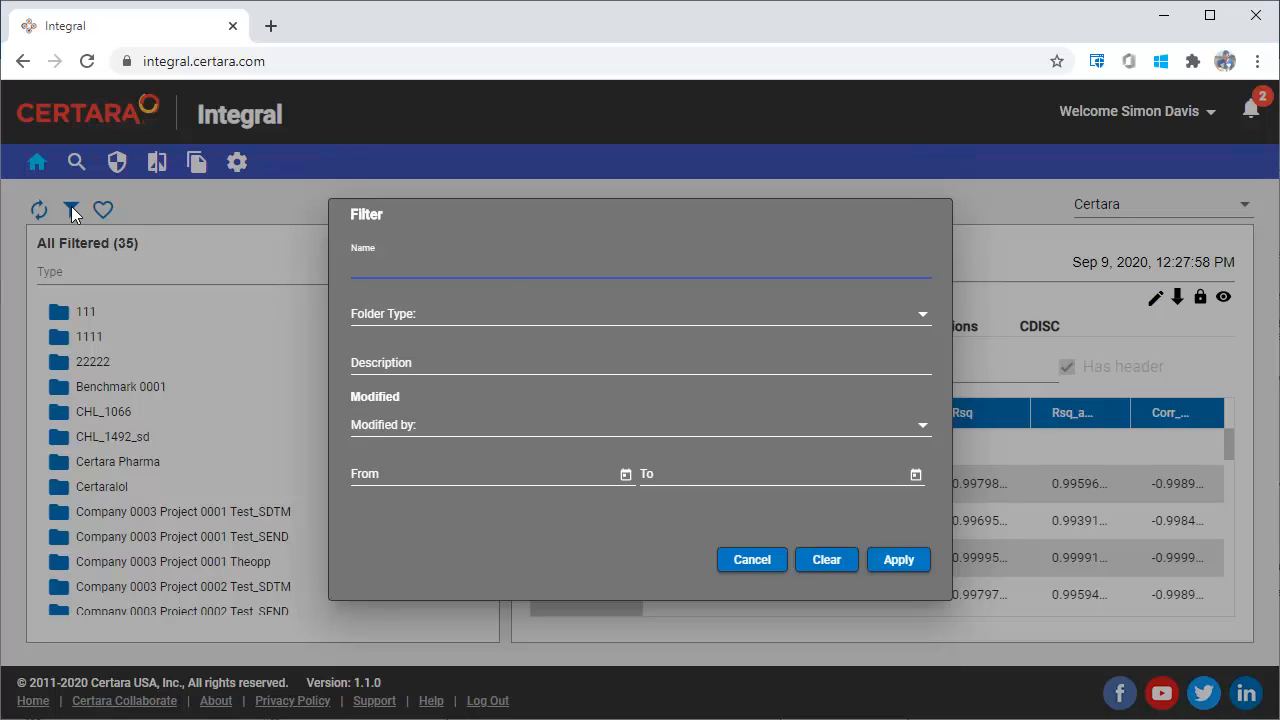
pyautogui.click(456, 315)
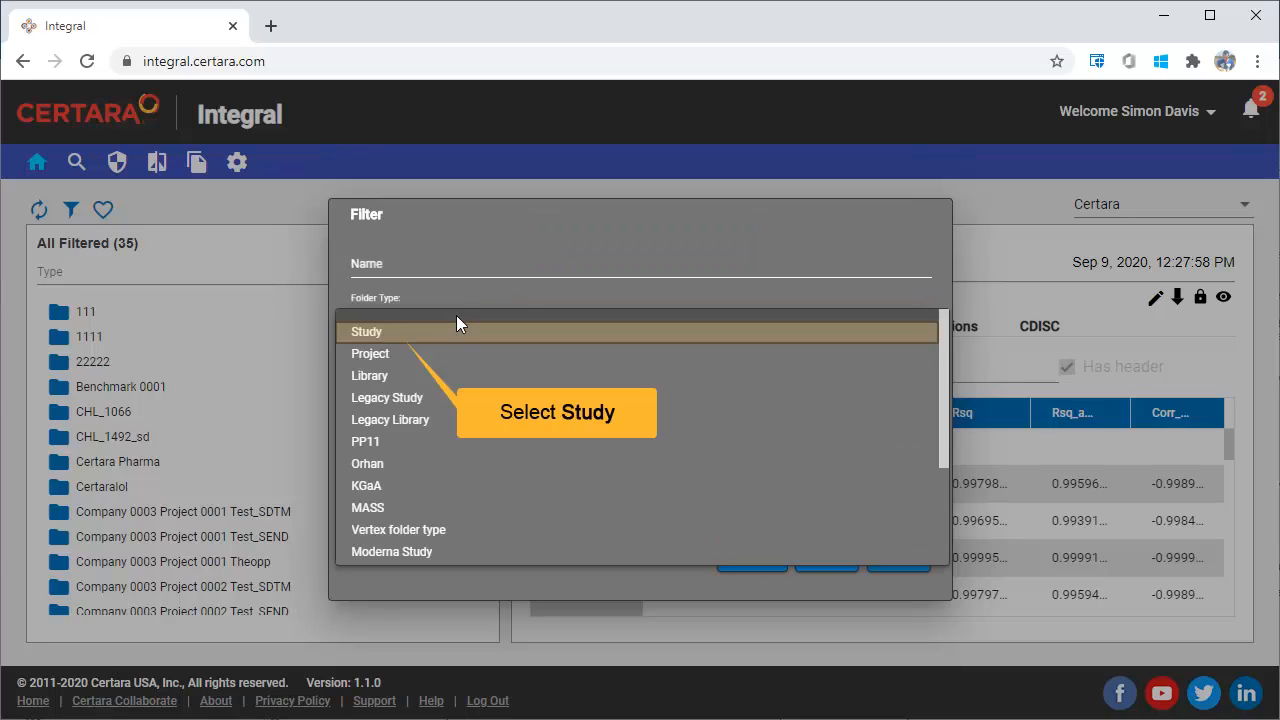
pyautogui.click(366, 331)
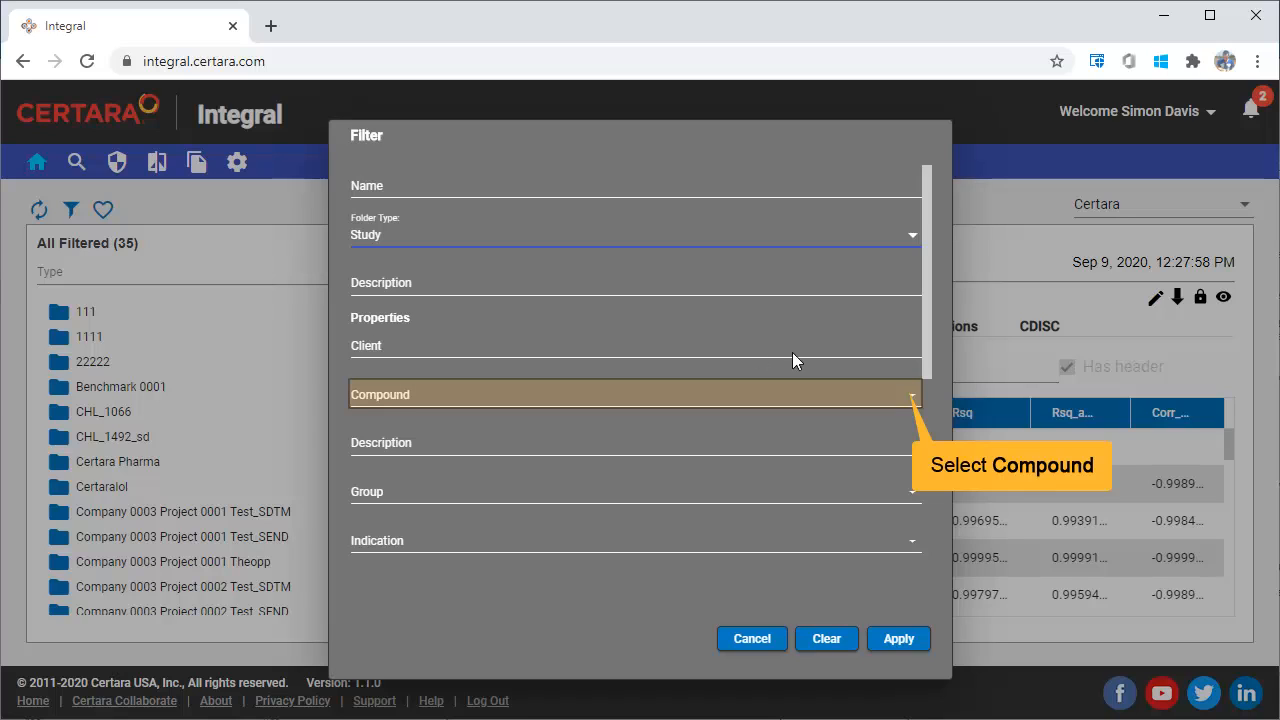
pyautogui.click(911, 396)
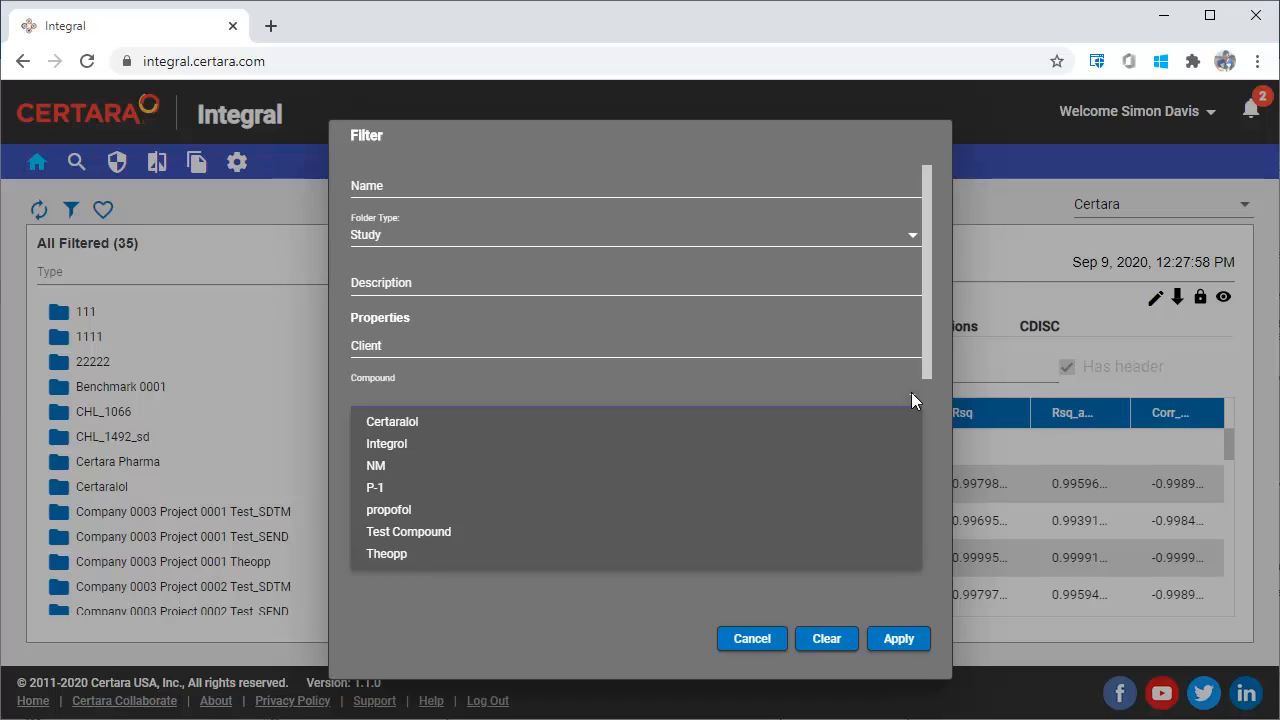
pyautogui.click(424, 446)
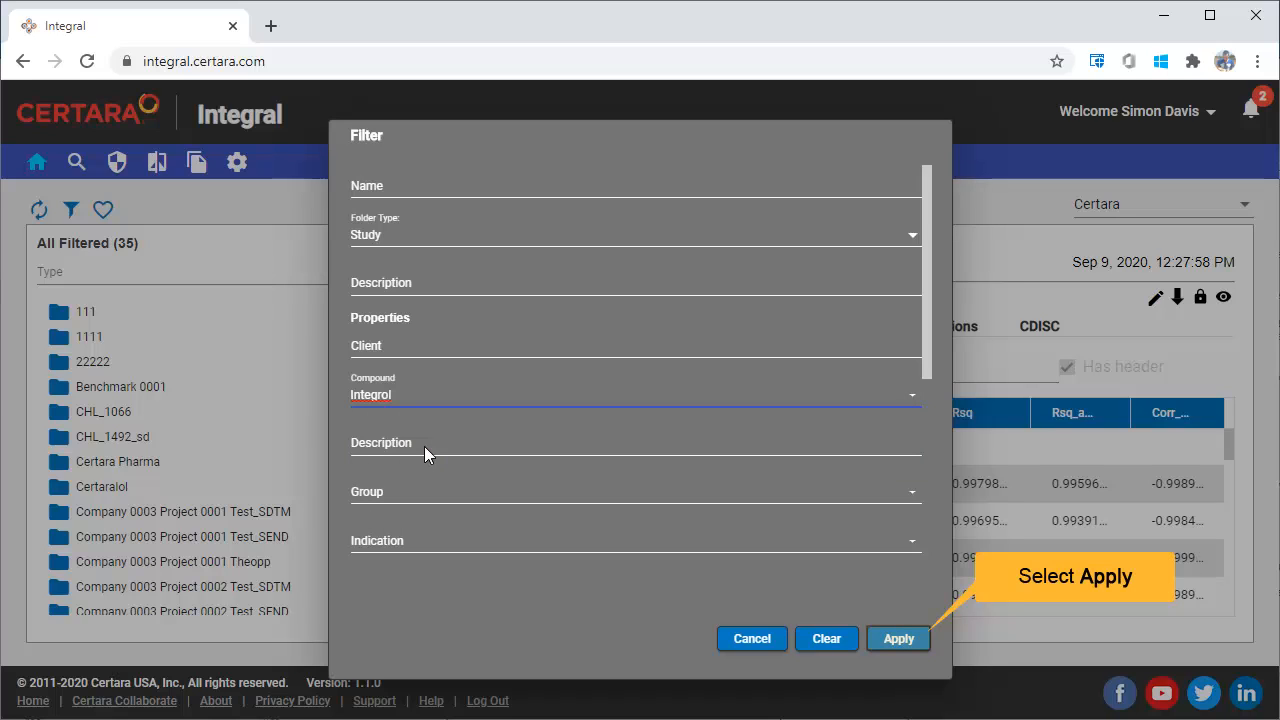
pyautogui.click(896, 643)
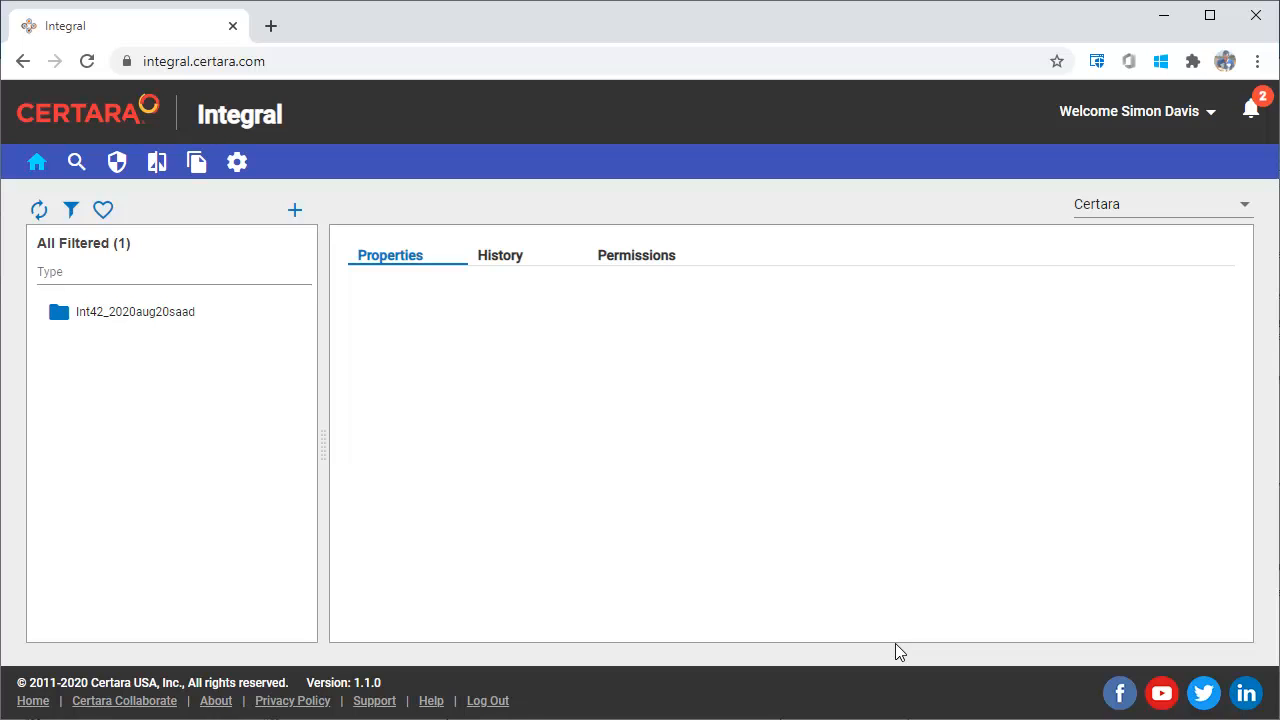
# - Clear the existing filter criteria and filter the list for Study folders modified by the logged-in user's name
pyautogui.click(73, 208)
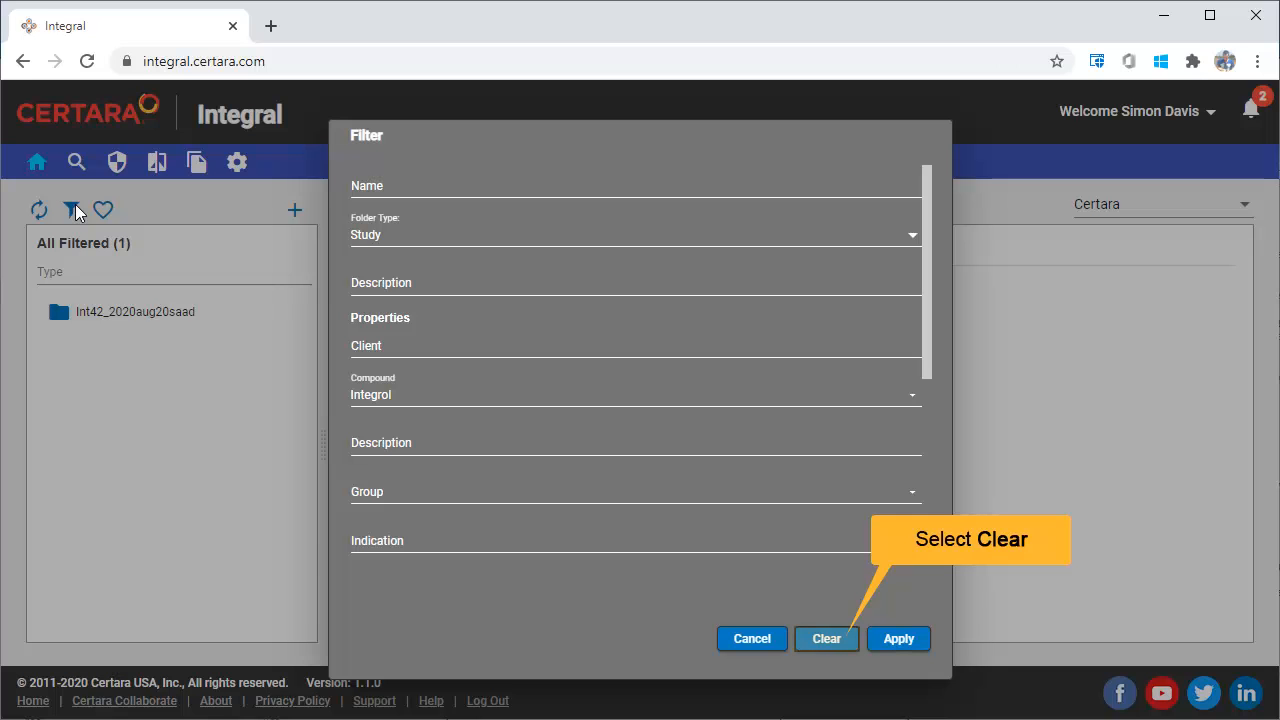
pyautogui.click(822, 637)
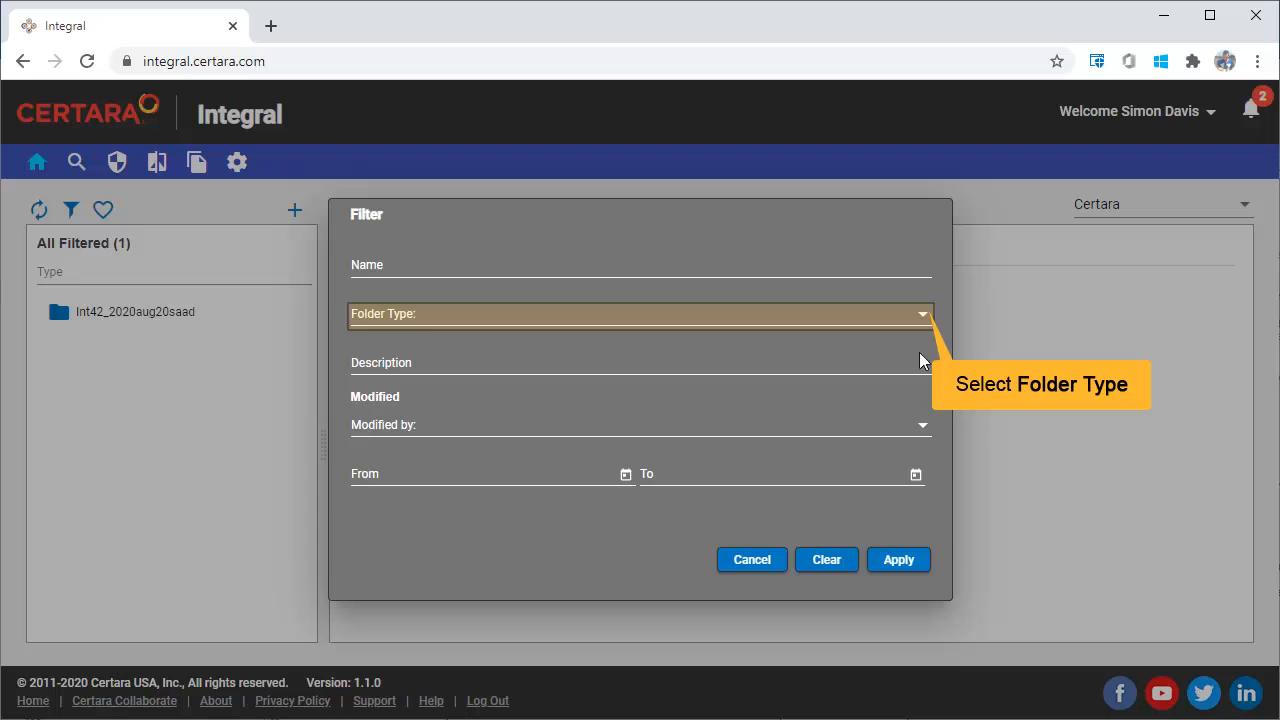
pyautogui.click(920, 314)
pyautogui.click(913, 322)
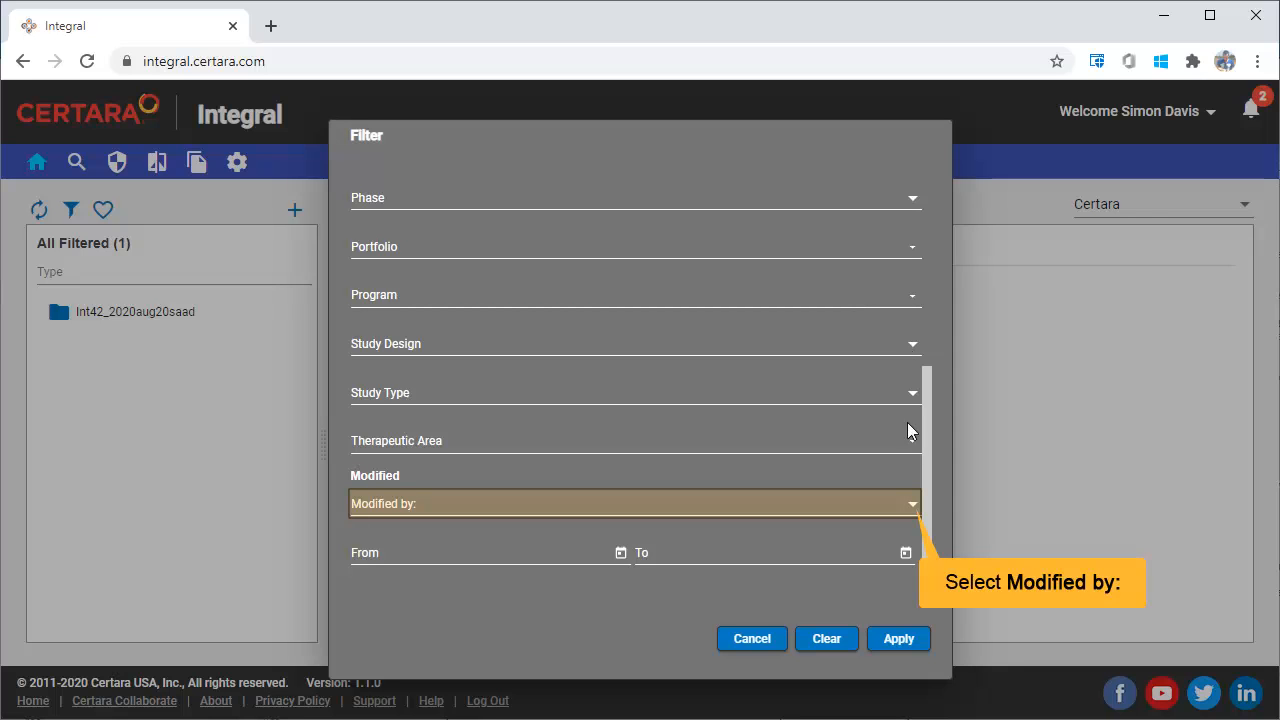
pyautogui.click(907, 506)
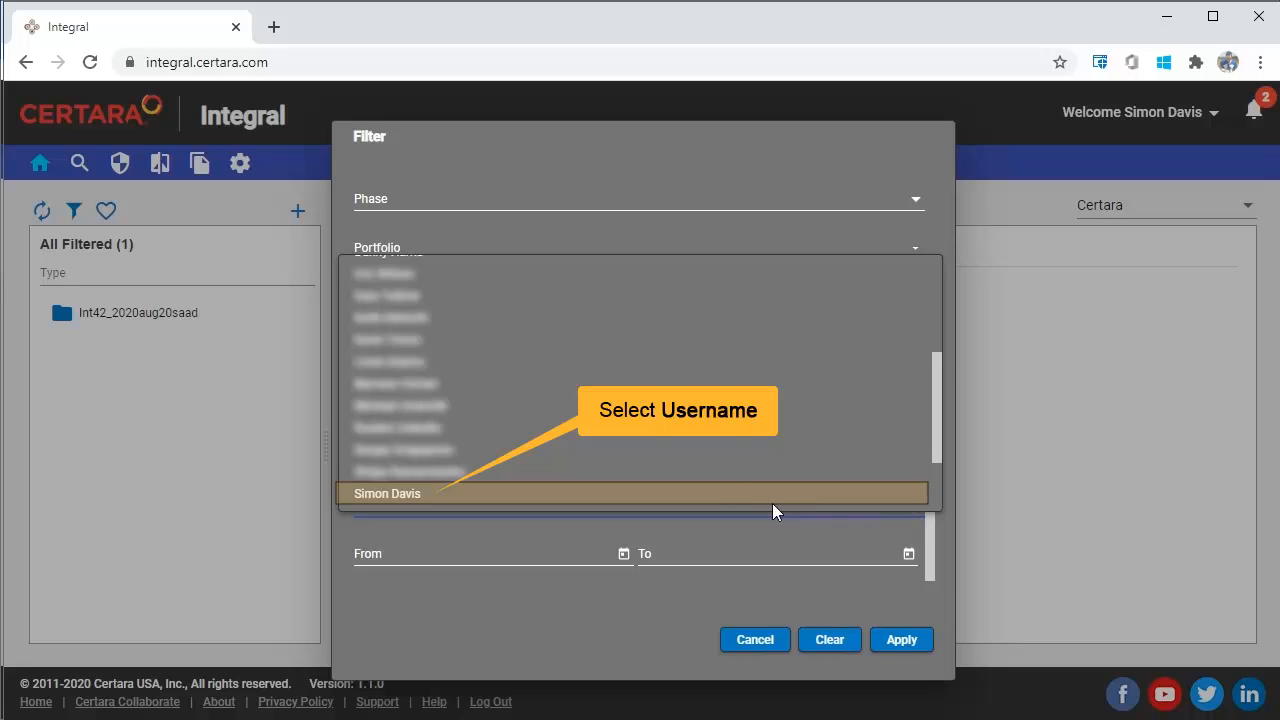
pyautogui.click(737, 493)
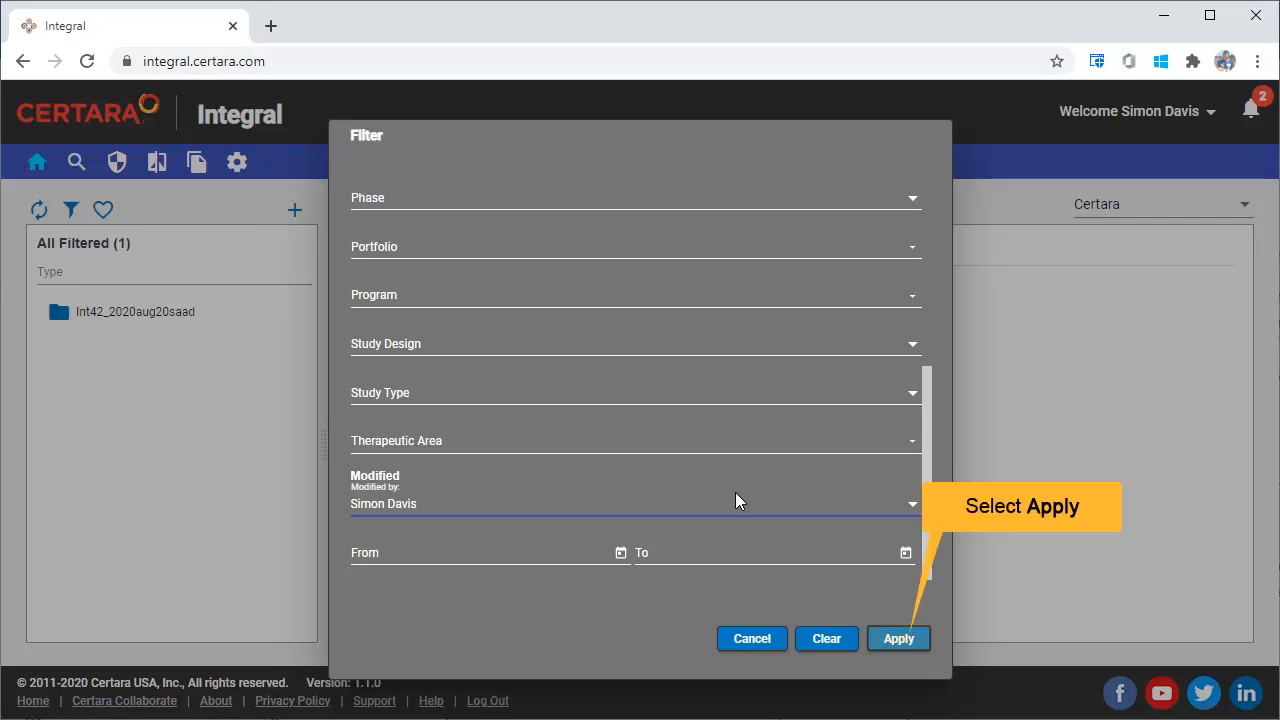
pyautogui.click(901, 639)
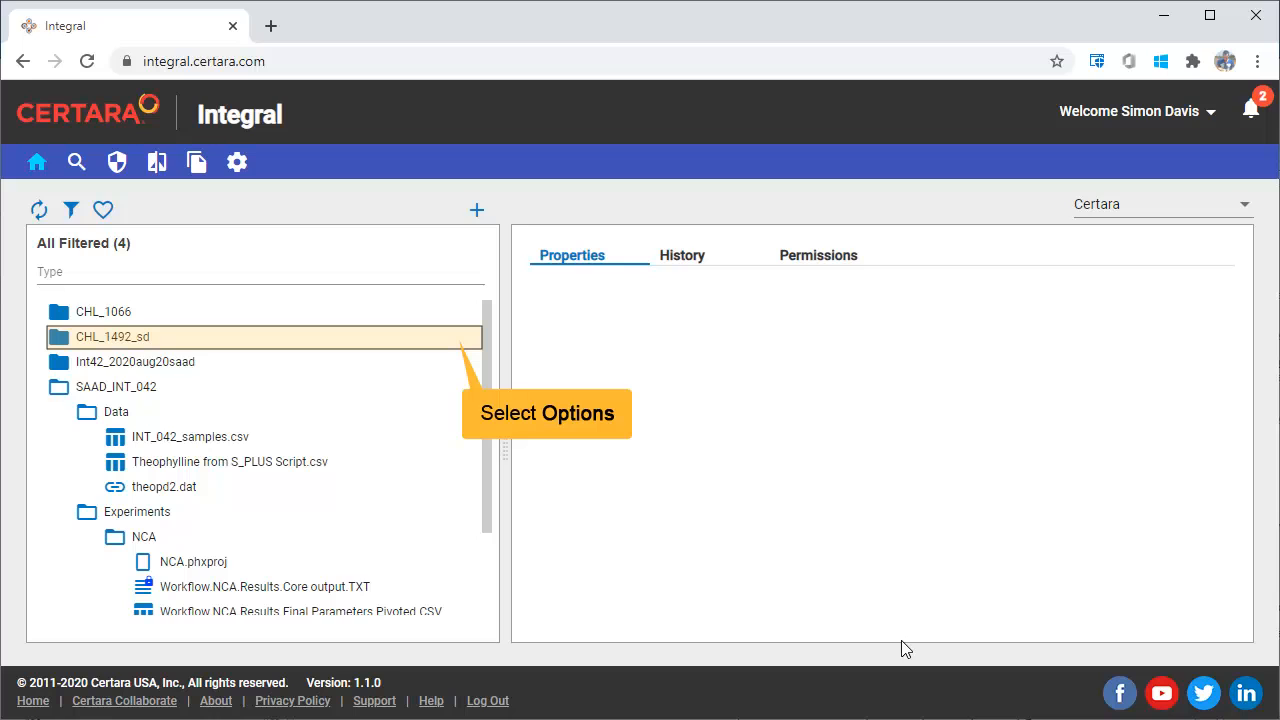
# - Add the CHL_1492_sd folder to the favorites, restrict the list to favorites, and lift that restriction again
pyautogui.click(450, 339)
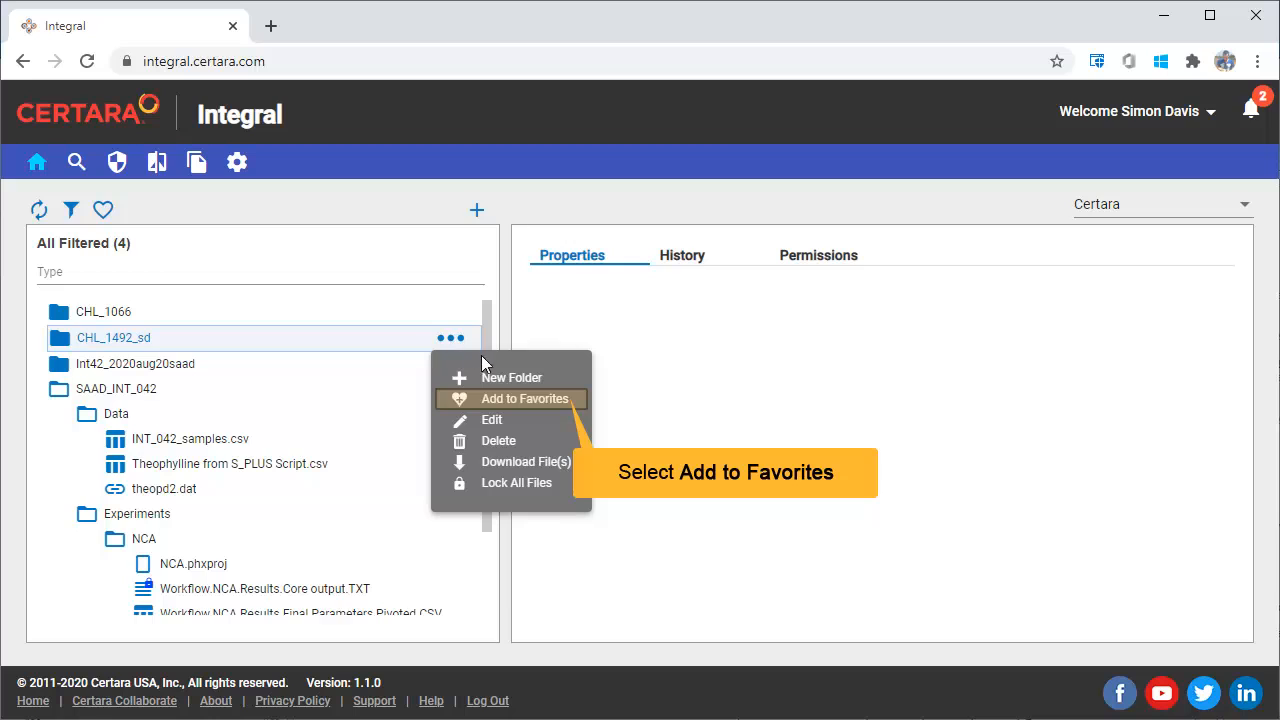
pyautogui.click(490, 397)
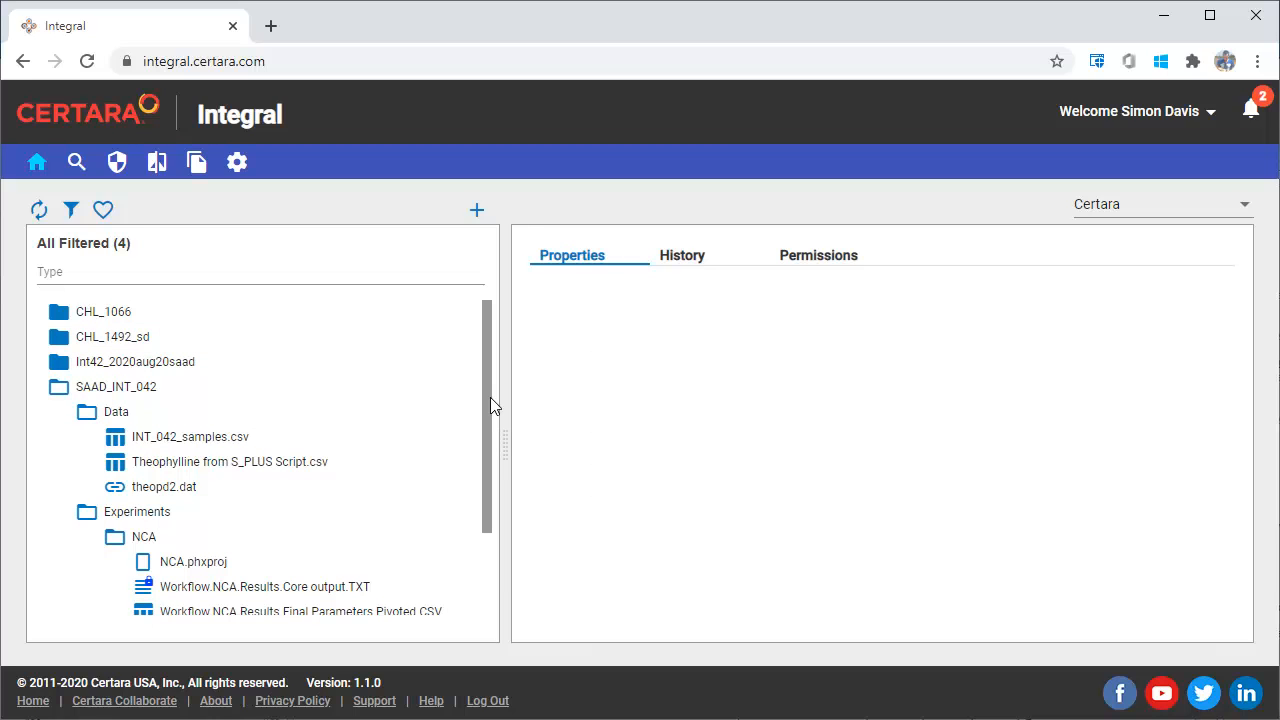
pyautogui.click(103, 212)
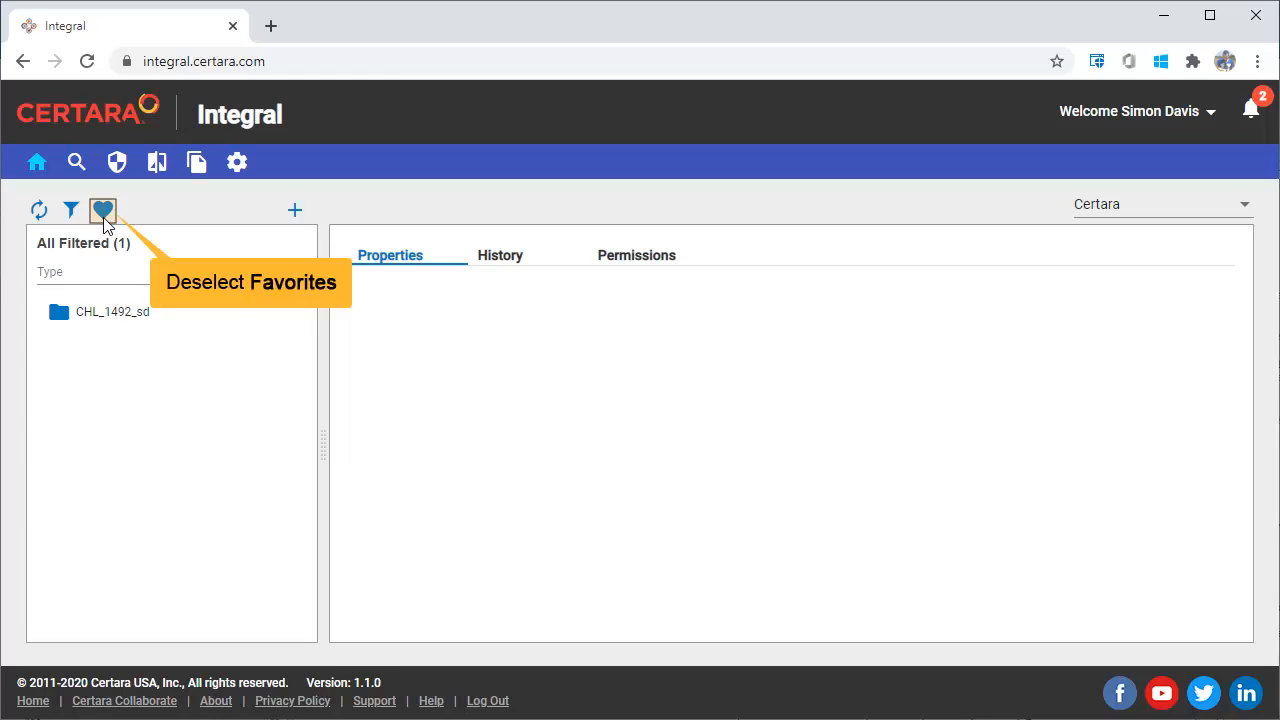
pyautogui.click(104, 216)
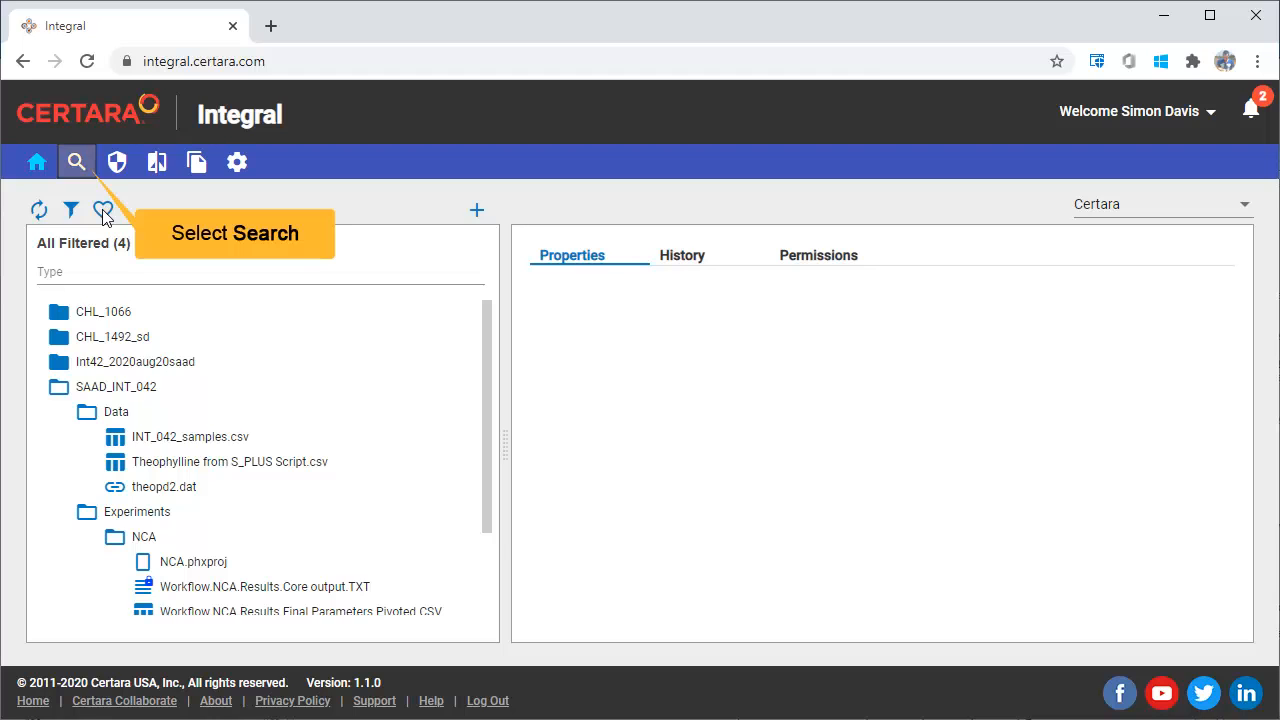
# - Search the repository for integrol and view the contents and available options of Workflow.NCA.Results.Core output.TXT
pyautogui.click(77, 163)
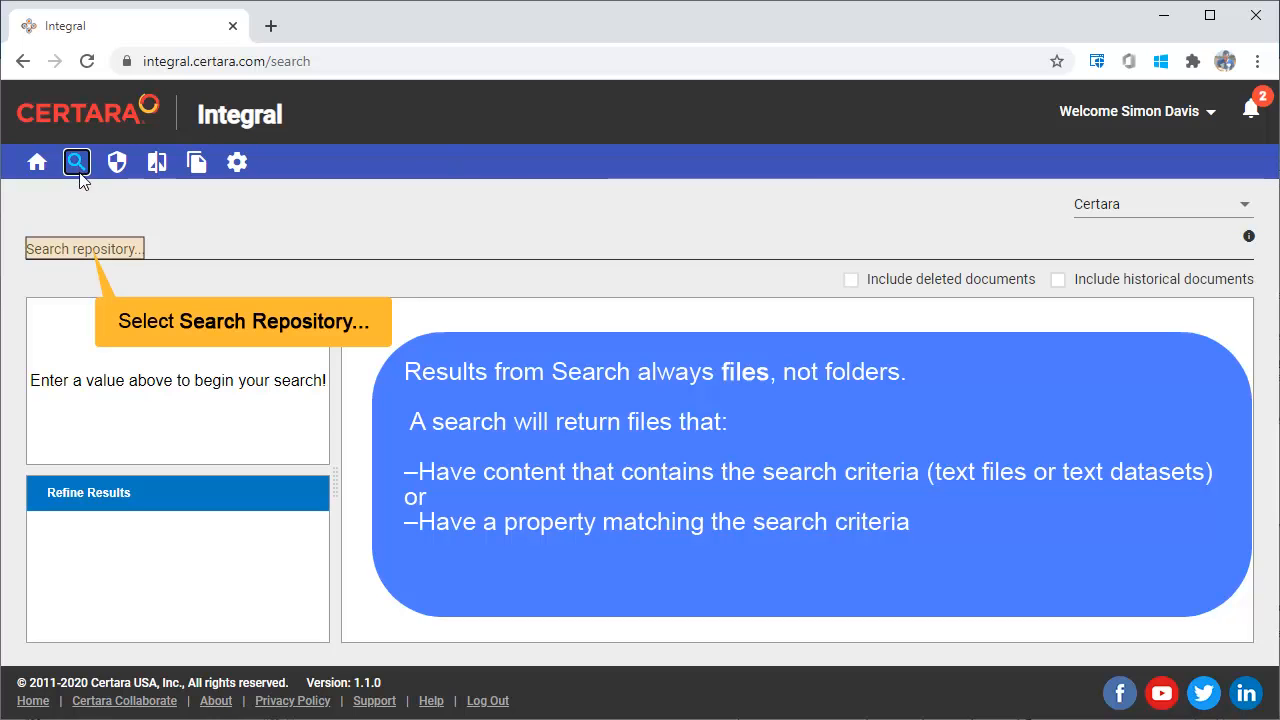
pyautogui.click(83, 249)
pyautogui.write('integro')
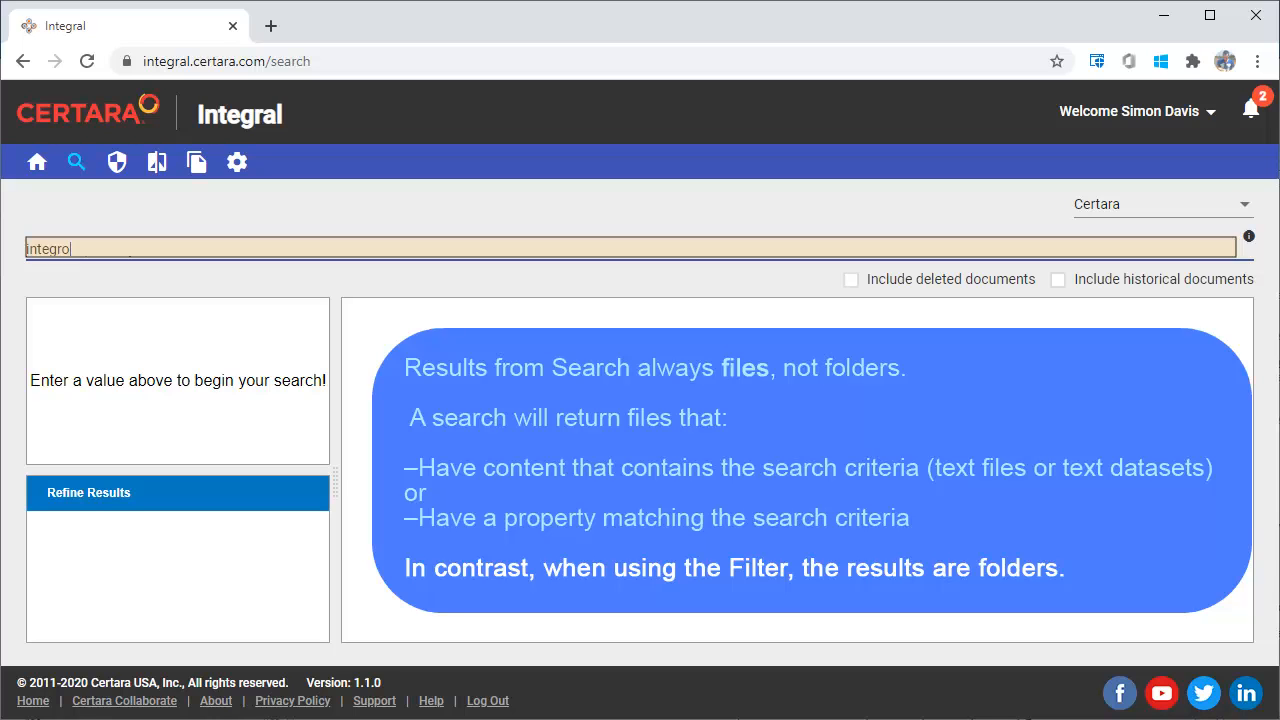
pyautogui.write('l')
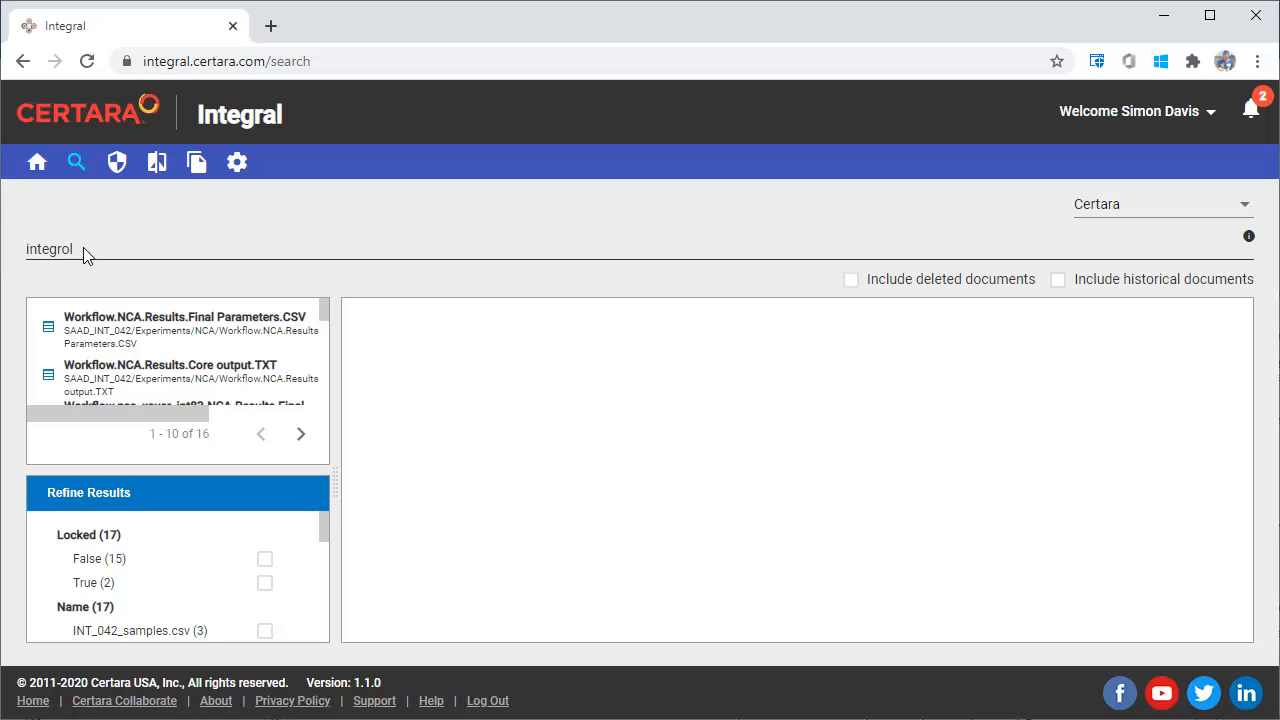
pyautogui.click(229, 385)
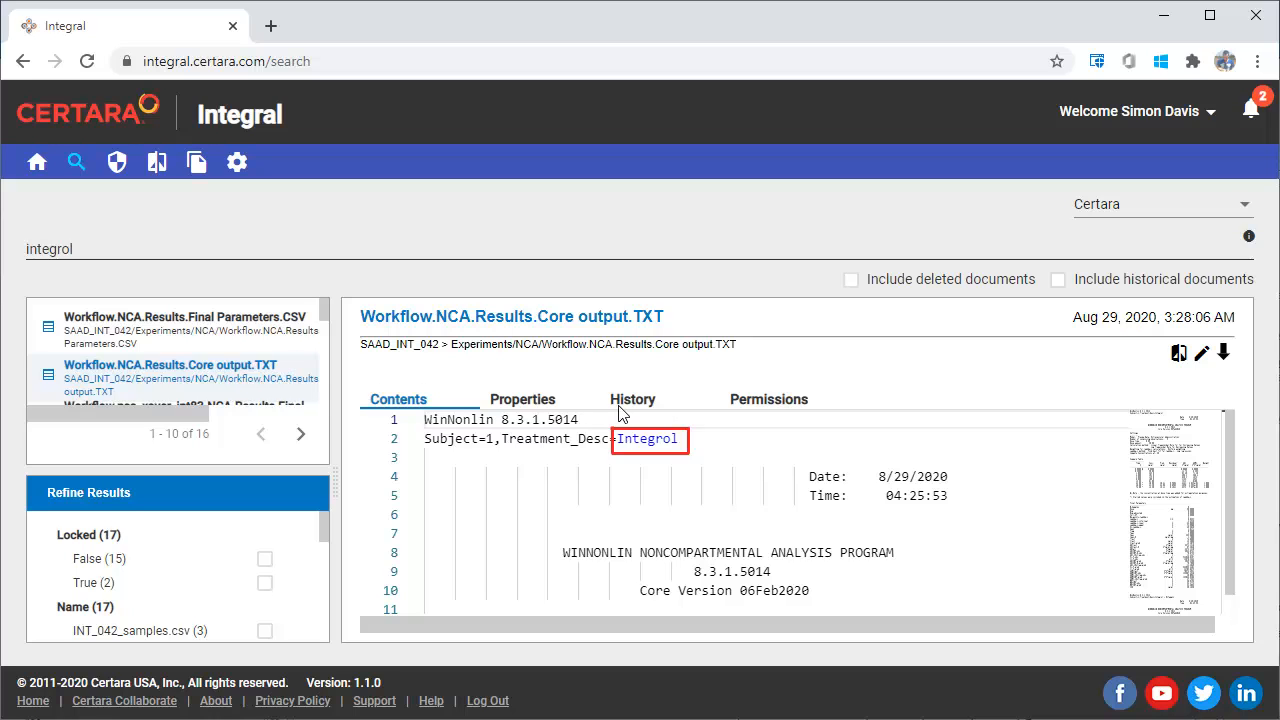
pyautogui.moveTo(201, 414)
pyautogui.mouseDown()
pyautogui.moveTo(312, 420)
pyautogui.moveTo(237, 430)
pyautogui.mouseUp()
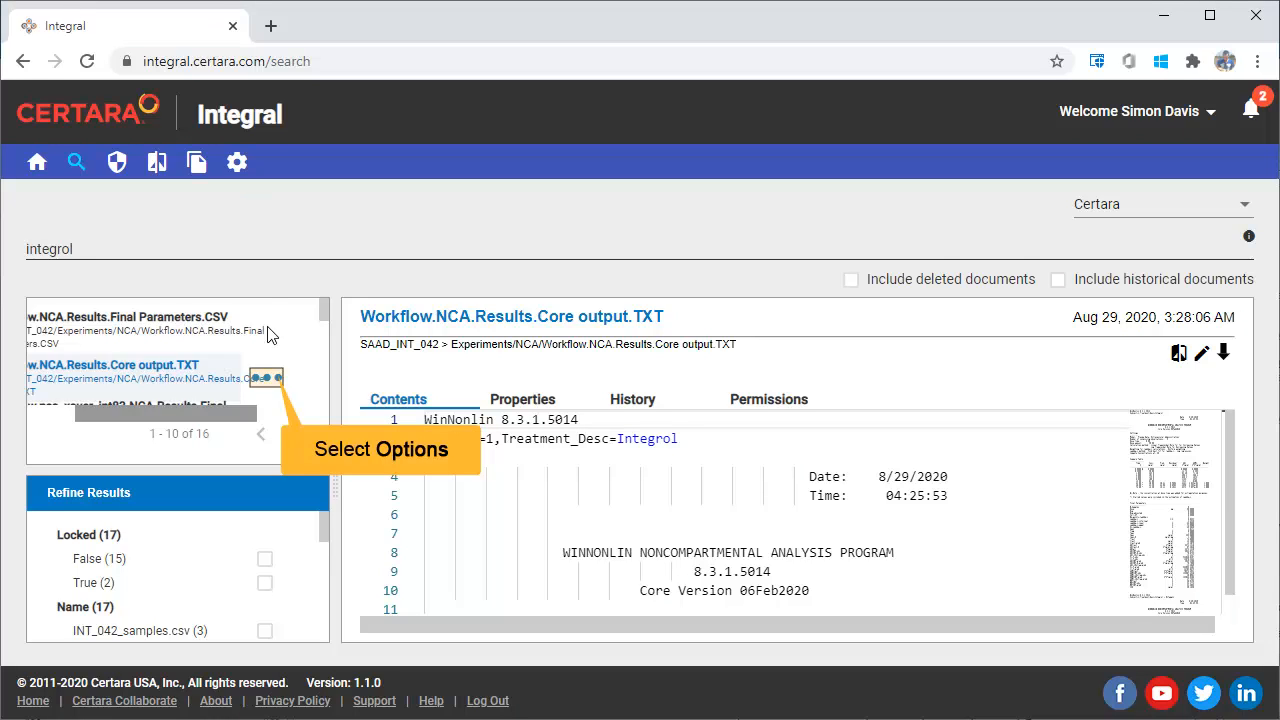
pyautogui.click(269, 377)
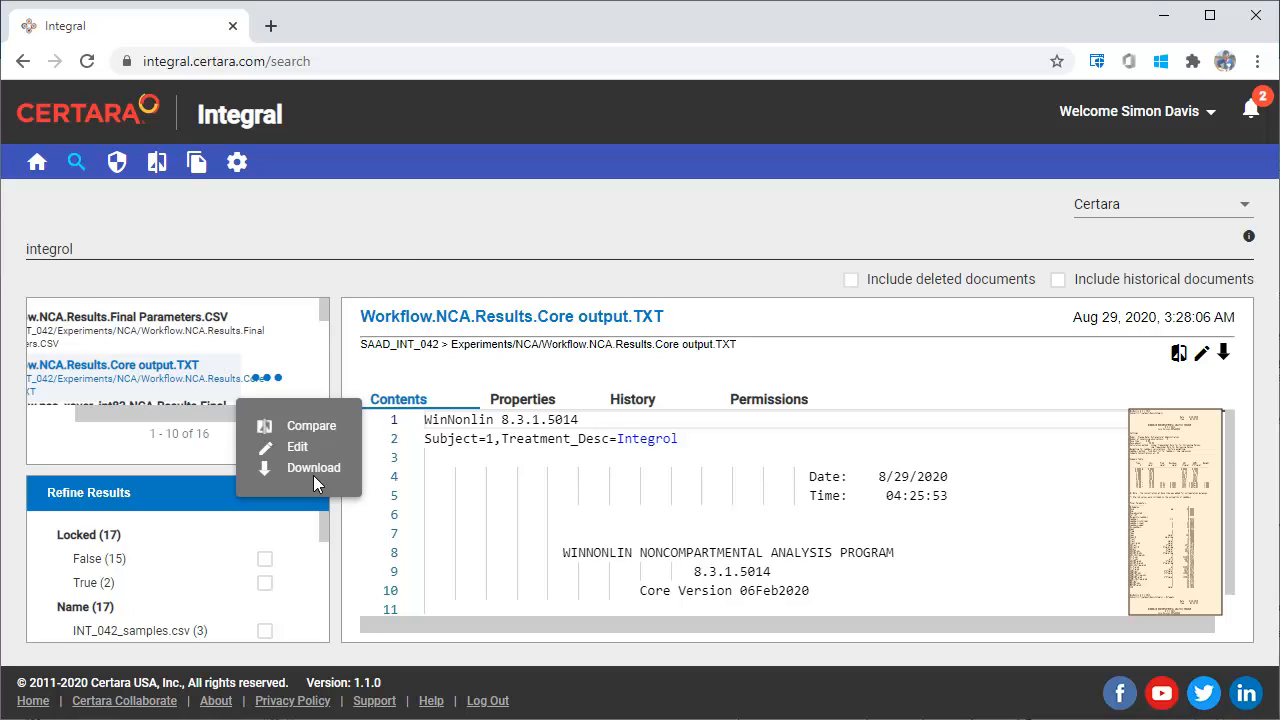
# - Edit Workflow.NCA.Results.Final Parameters.CSV to enable Has Header Row, apply the change and view the file's contents
pyautogui.click(233, 335)
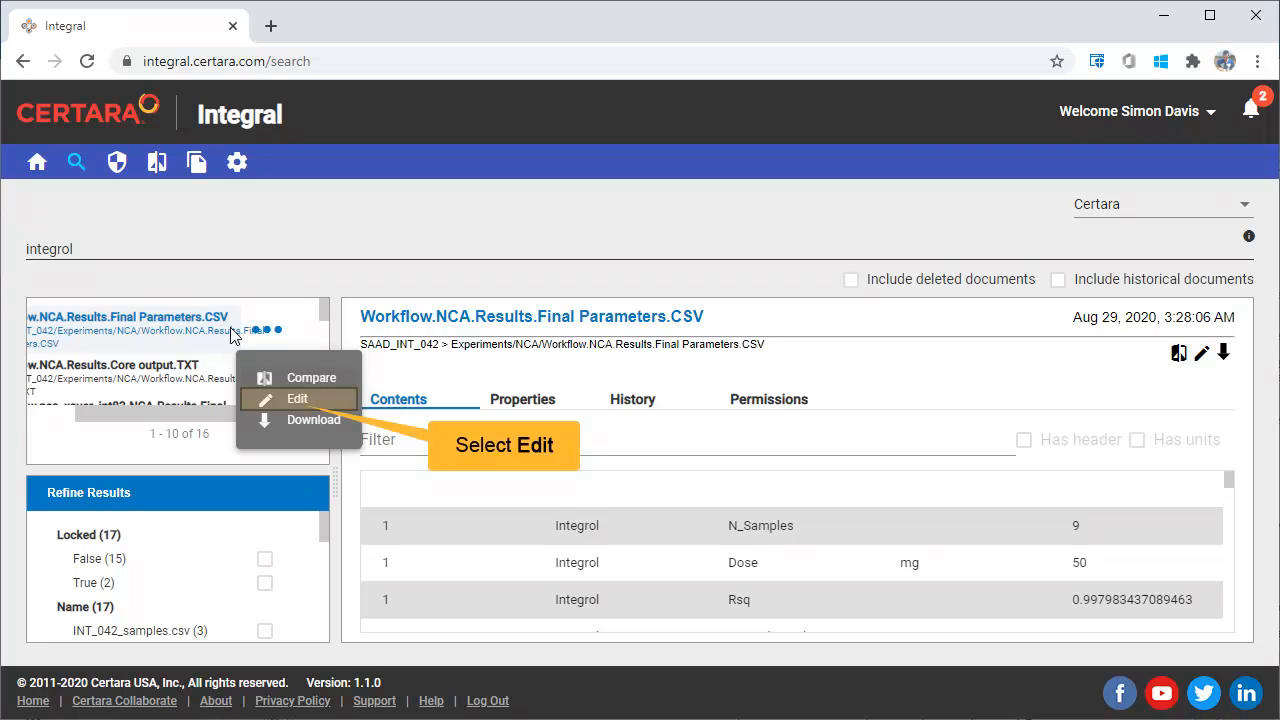
pyautogui.click(300, 398)
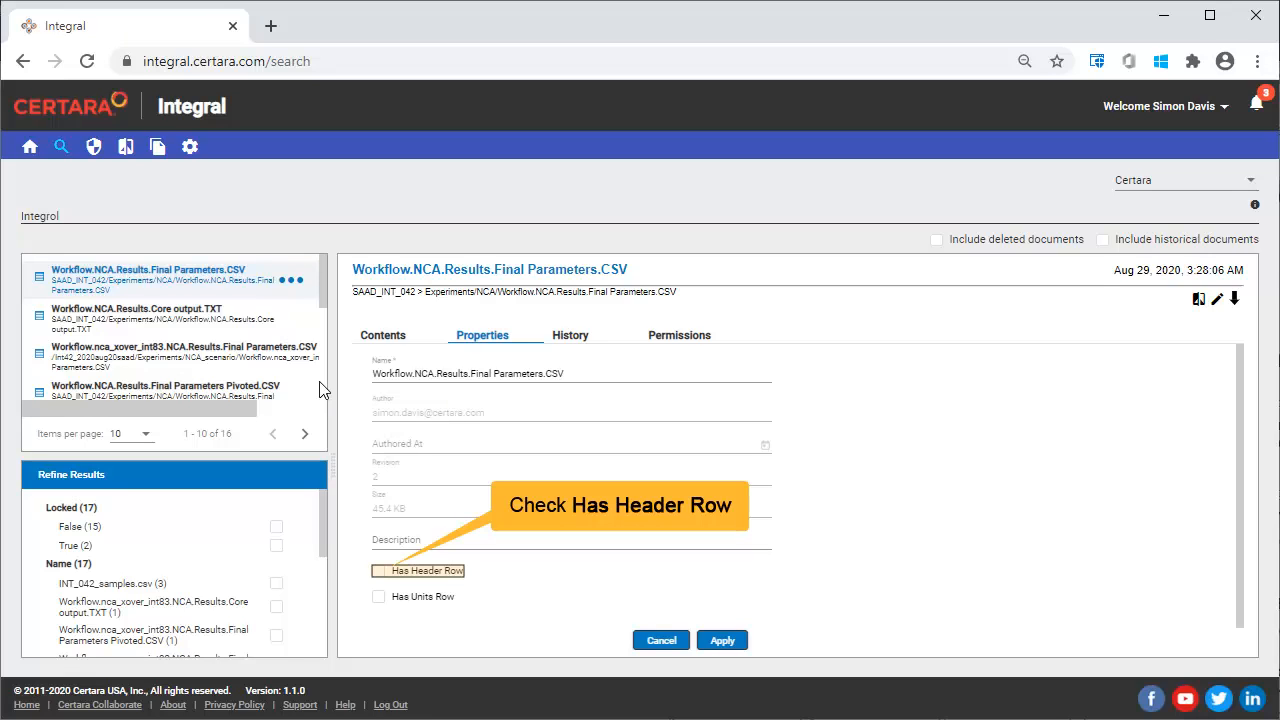
pyautogui.click(378, 571)
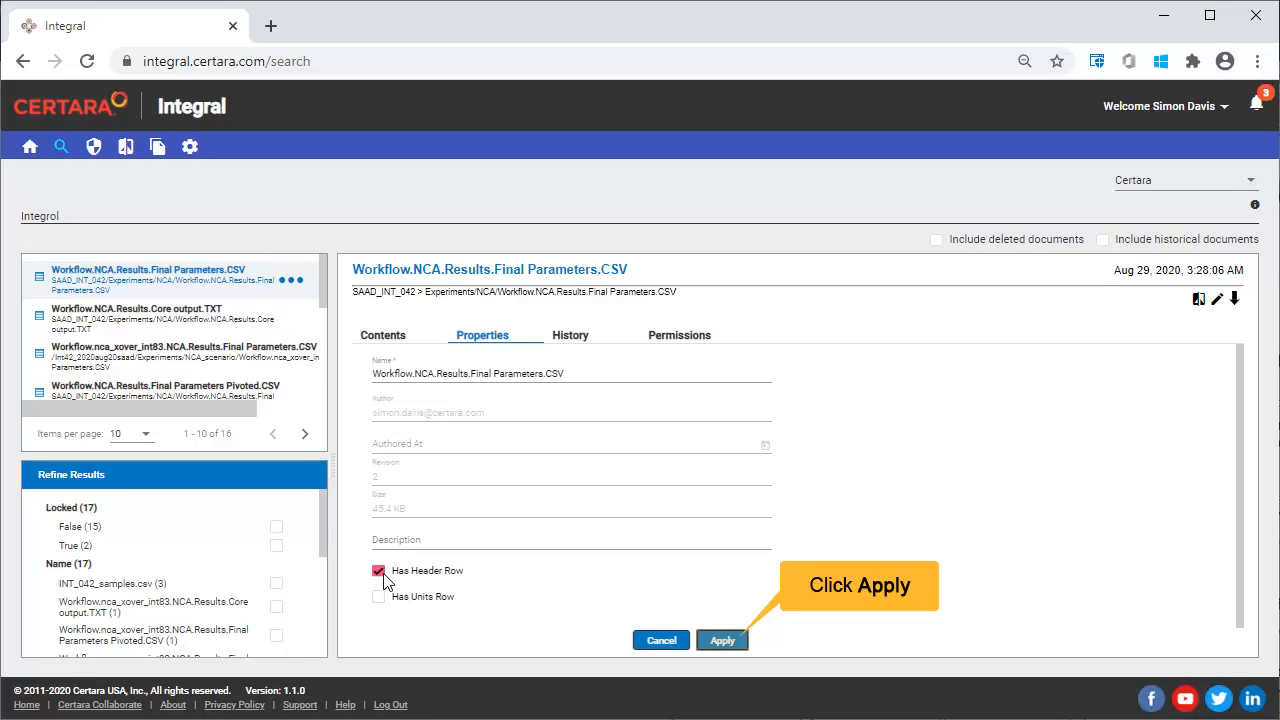
pyautogui.click(718, 640)
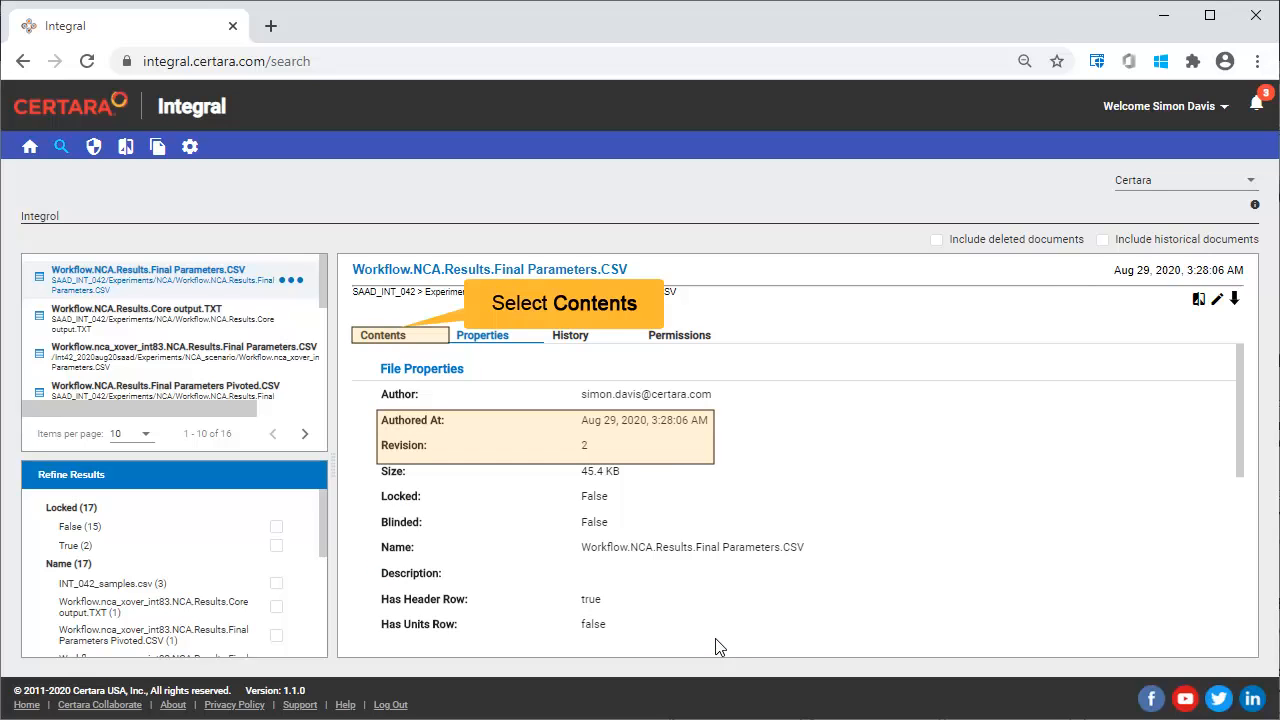
pyautogui.click(390, 337)
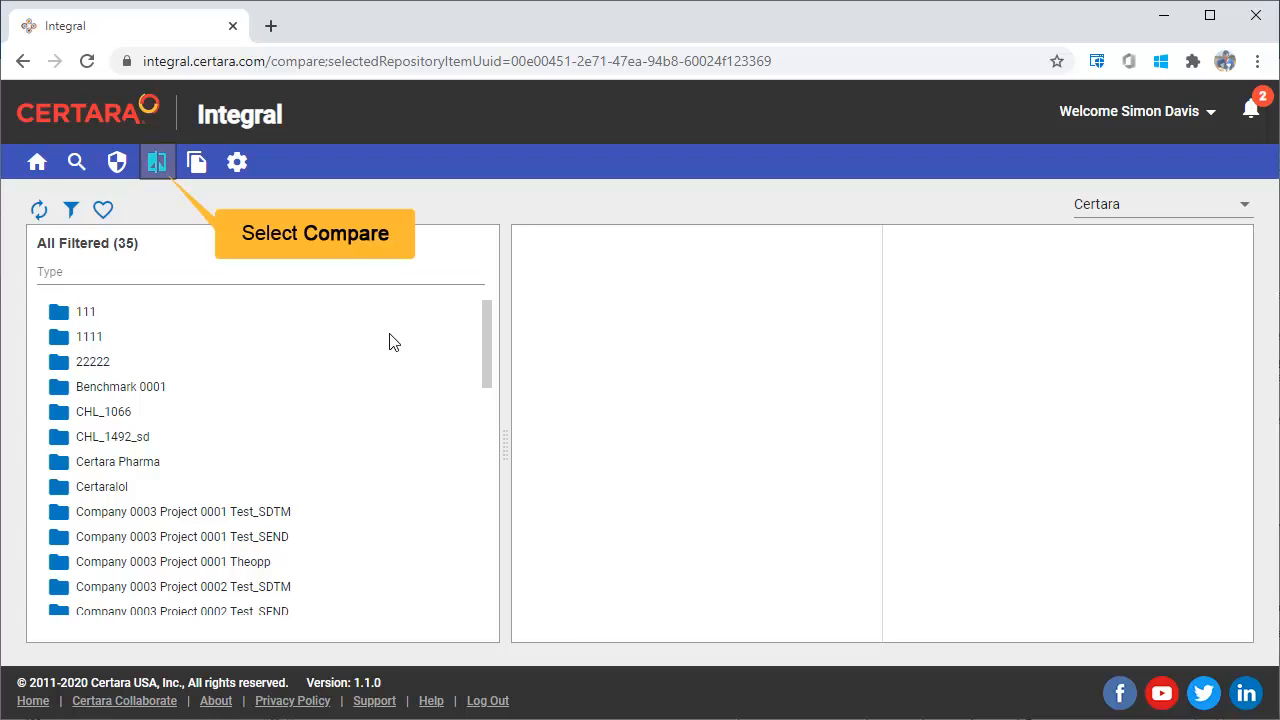
# - Open the revision comparison of Workflow.NCA.Results.Final Parameters Pivoted.CSV from the Experiments/NCA folder of SAAD_INT_042
pyautogui.click(156, 164)
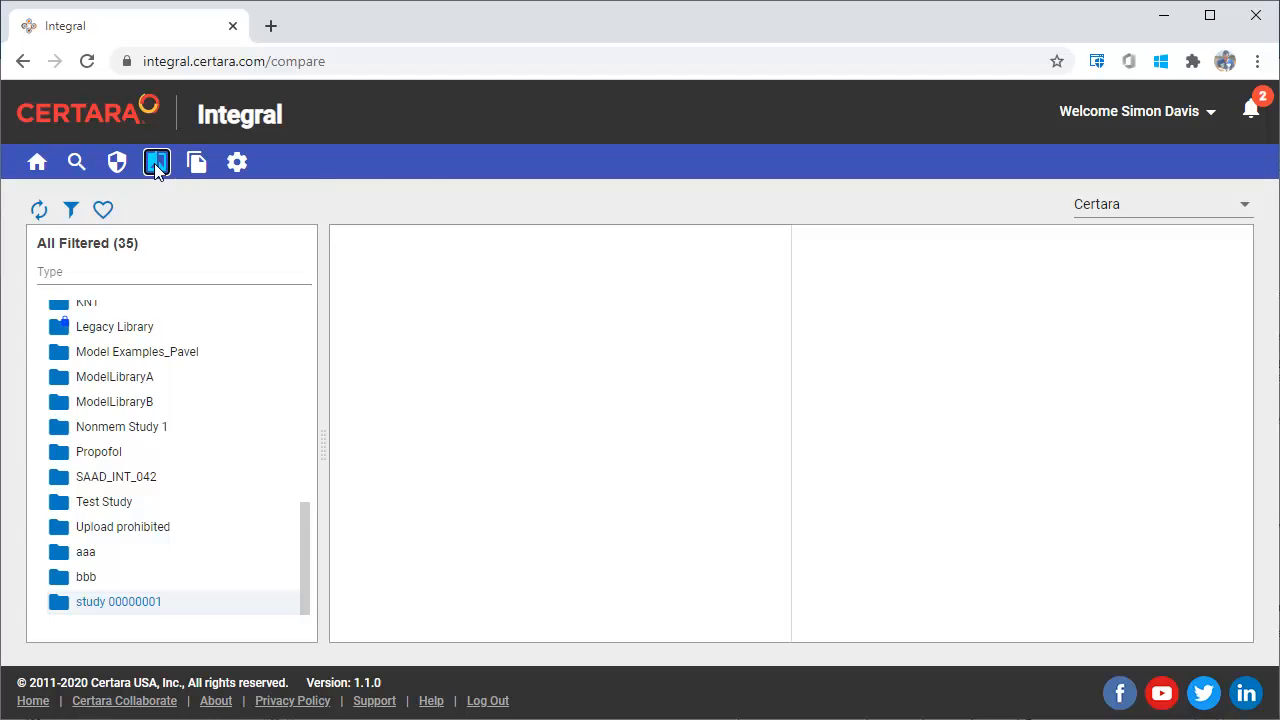
pyautogui.click(130, 480)
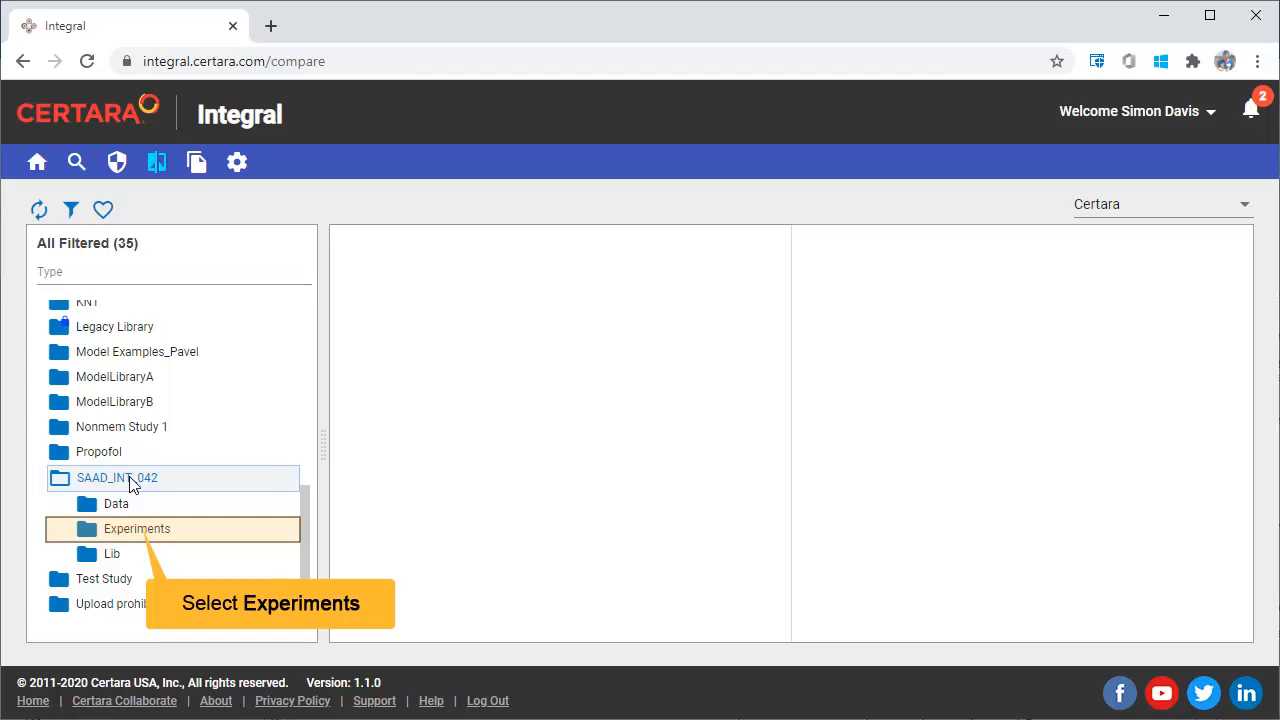
pyautogui.click(136, 532)
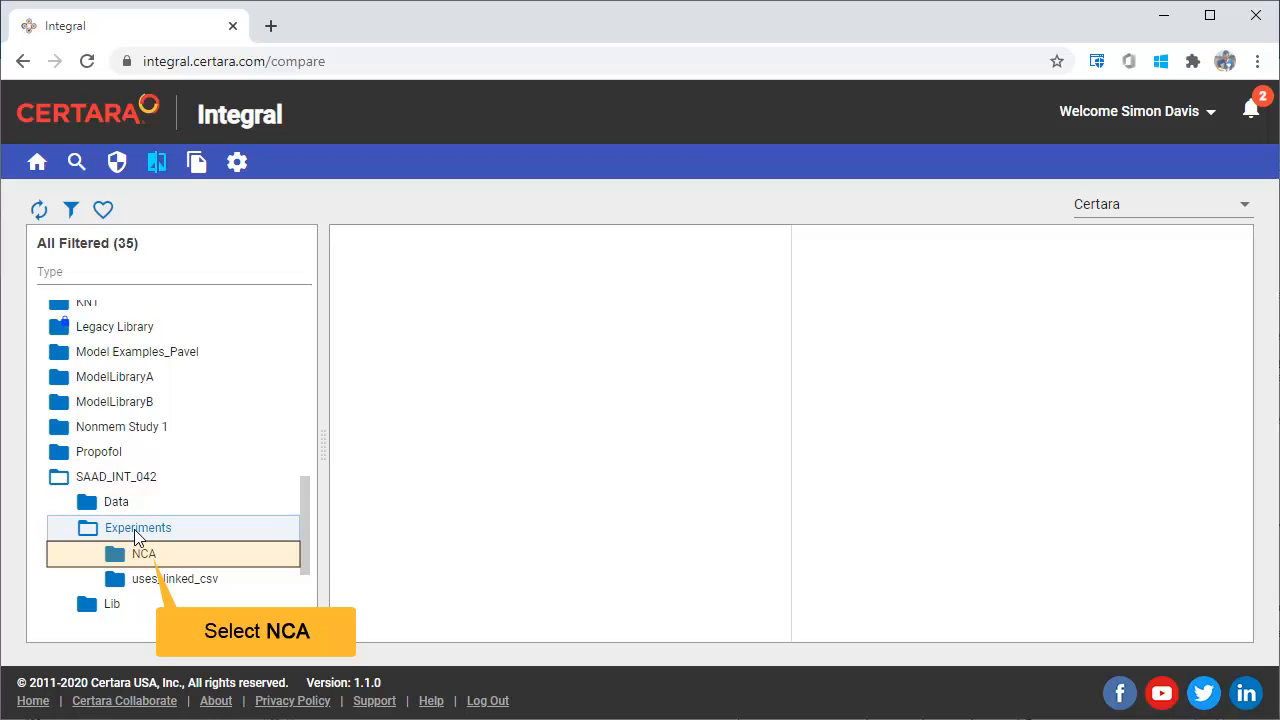
pyautogui.click(146, 554)
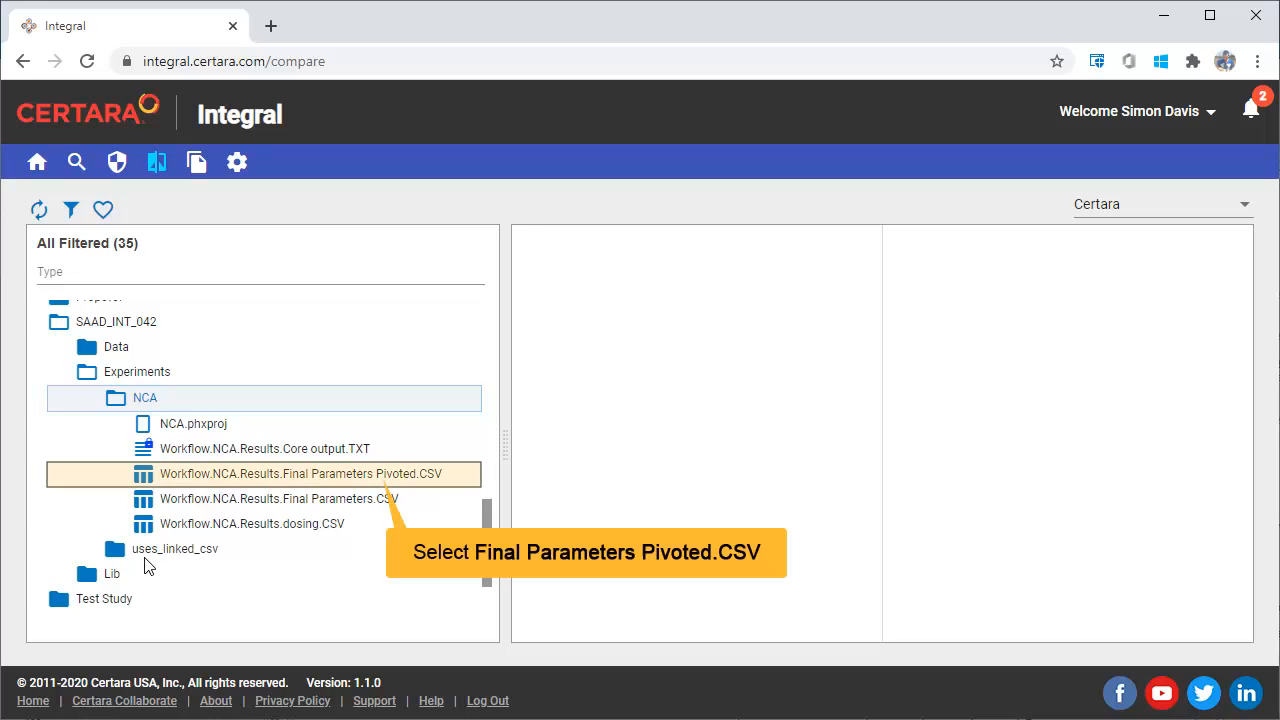
pyautogui.click(375, 478)
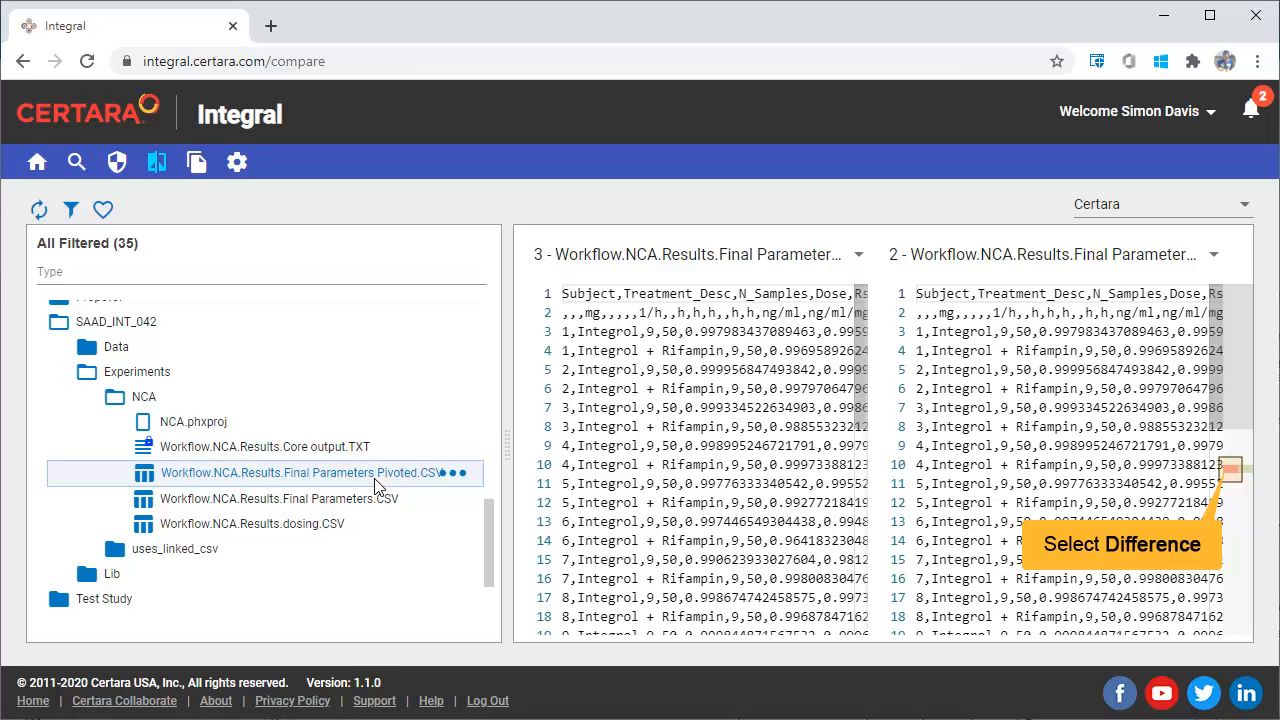
# - Go to the marked difference between revisions 3 and 2 and compare revision 3 with revision 1 instead
pyautogui.click(1234, 473)
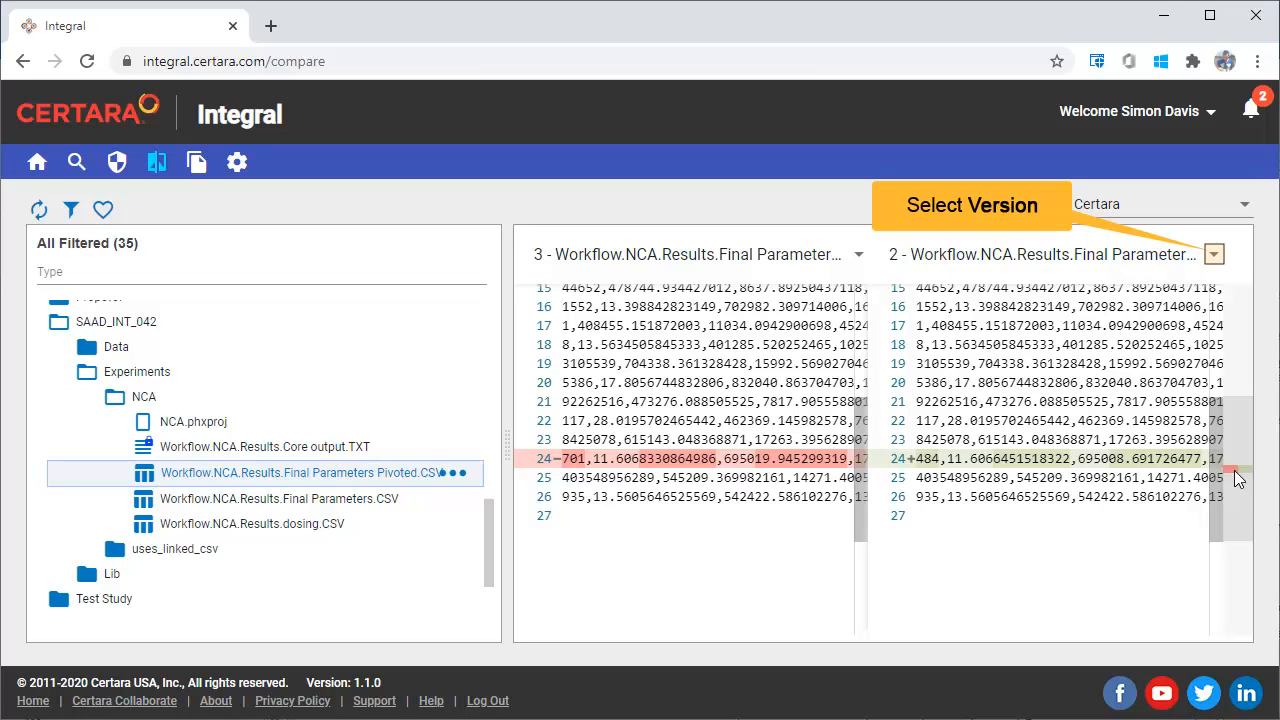
pyautogui.click(1215, 256)
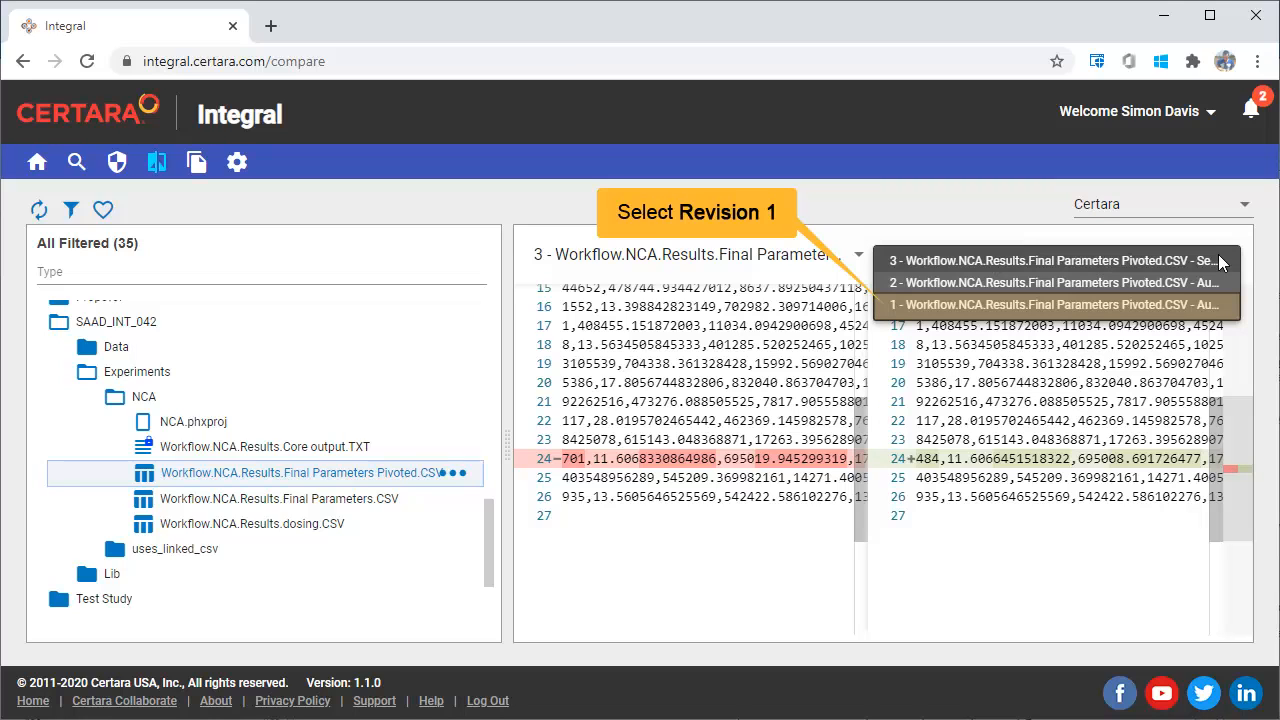
pyautogui.click(992, 298)
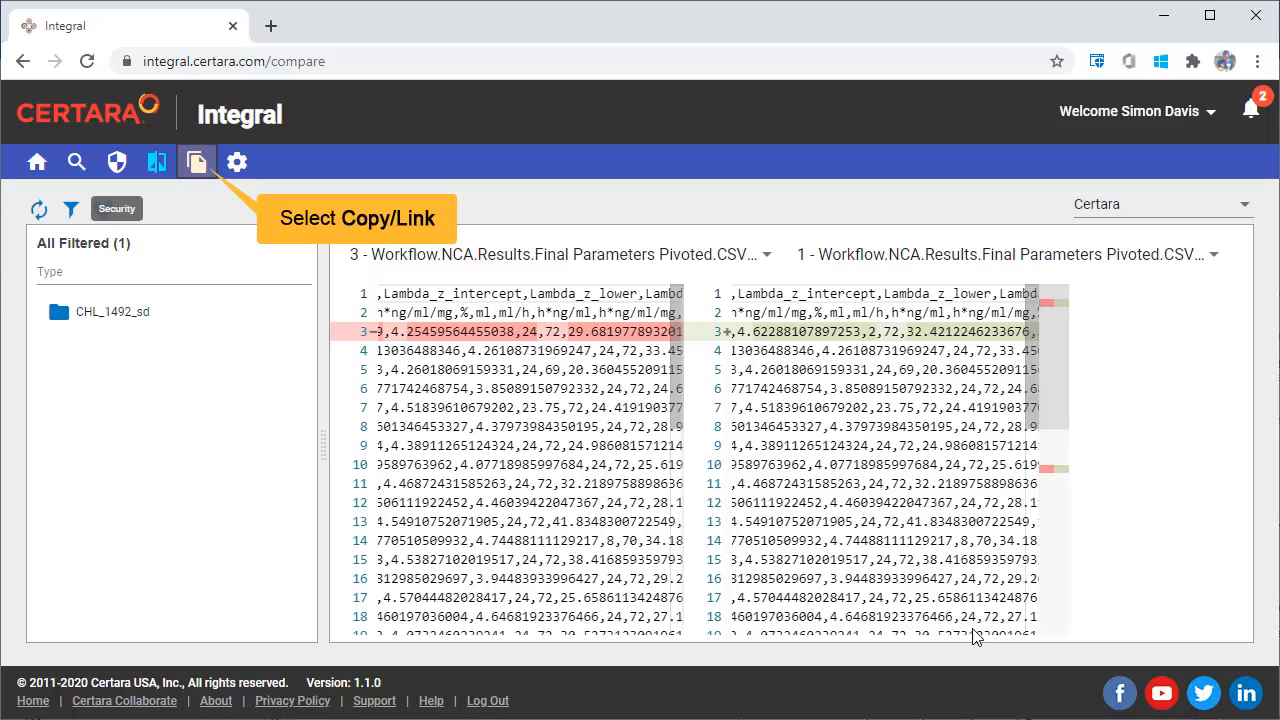
# - Open the Copy/Link page and select THEOPP2.csv in the Data folder of CHL_1066 as the source file
pyautogui.click(197, 163)
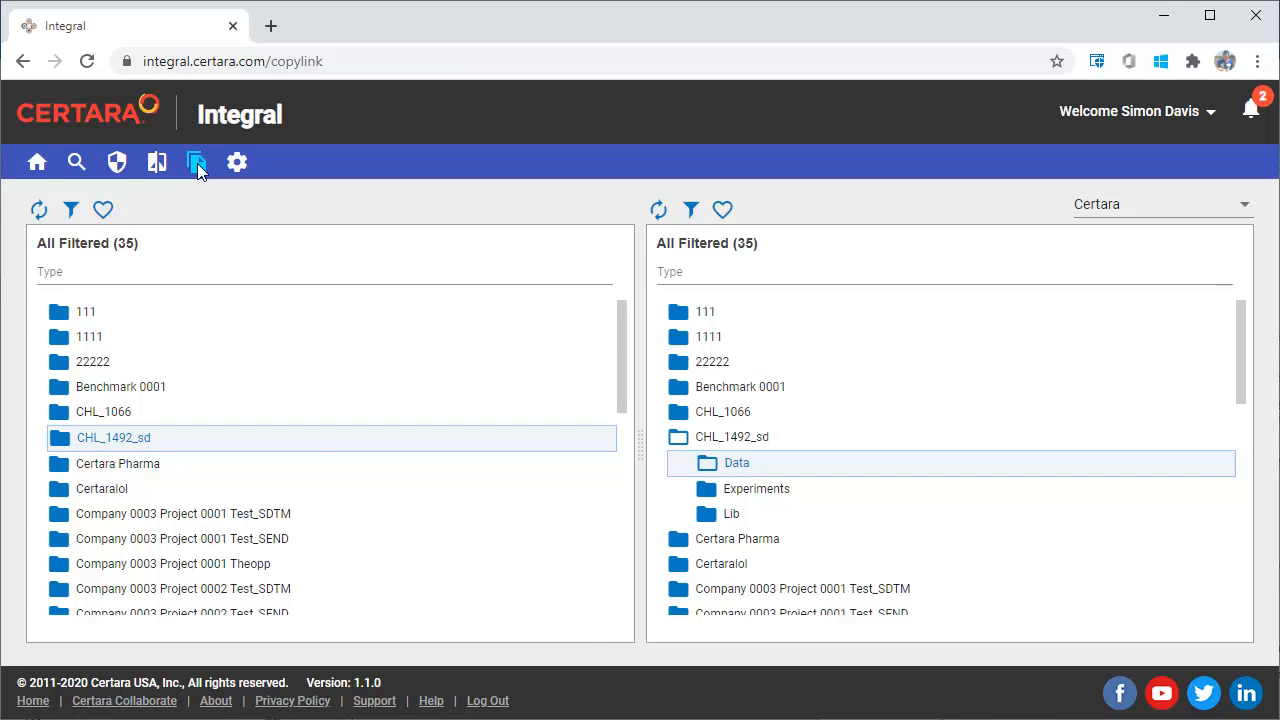
pyautogui.click(64, 420)
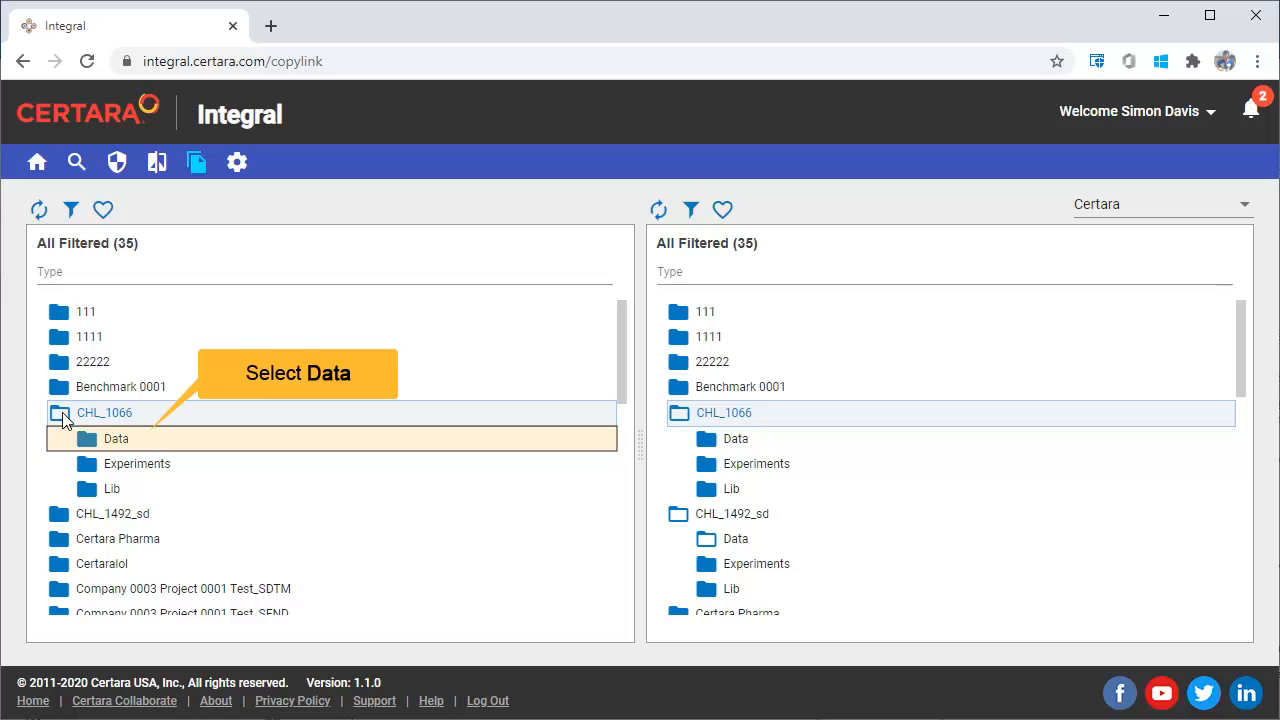
pyautogui.click(87, 441)
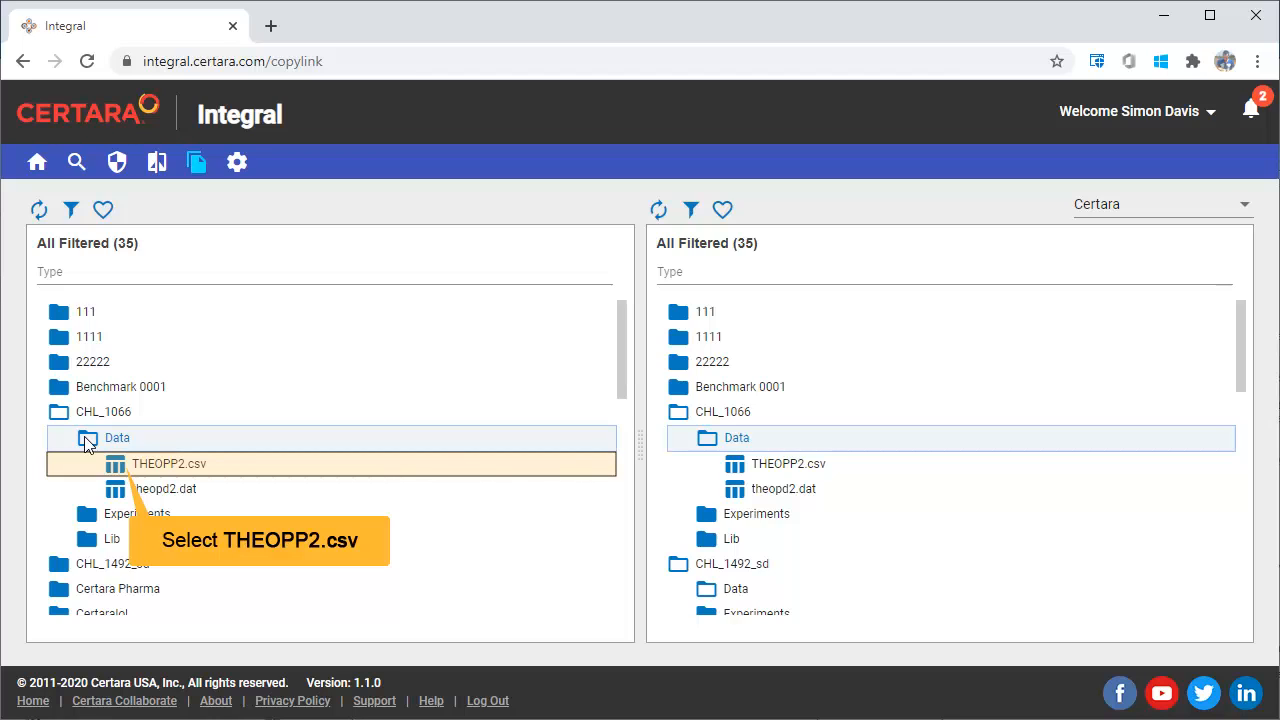
pyautogui.click(131, 470)
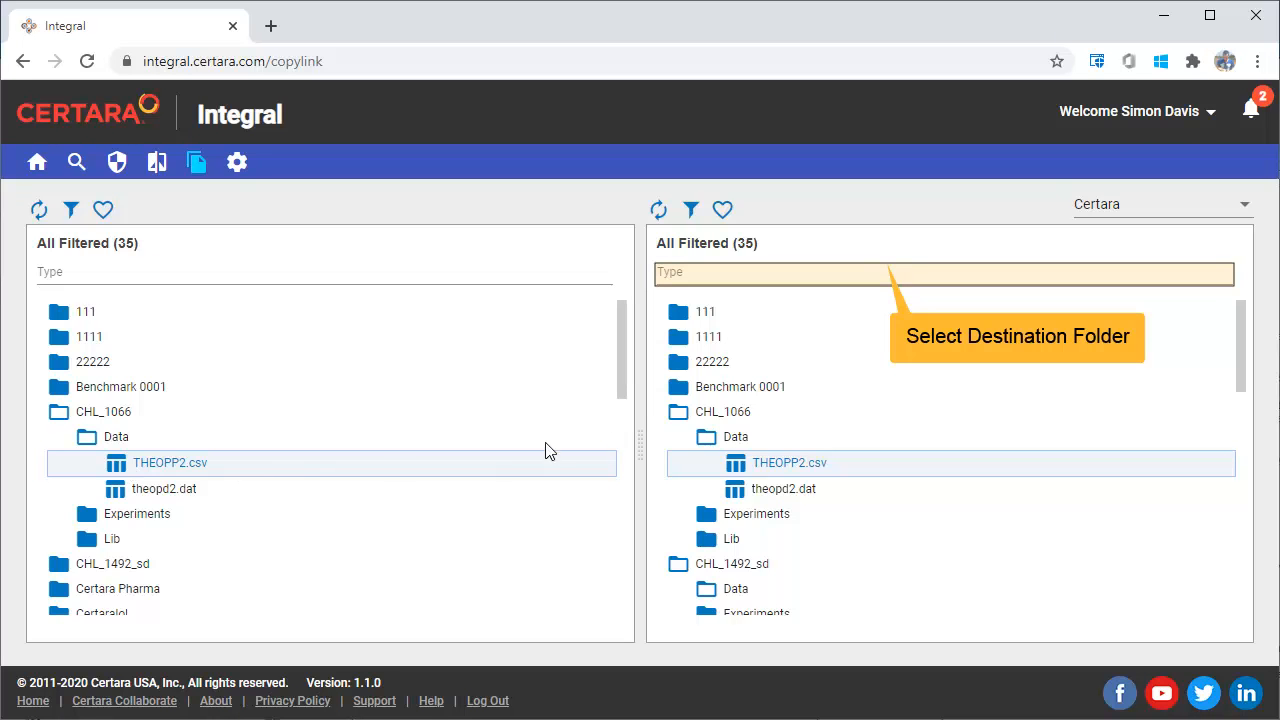
# - Filter the destination folder list by saa and open the Data folder of SAAD_INT_042
pyautogui.click(879, 271)
pyautogui.write('saa')
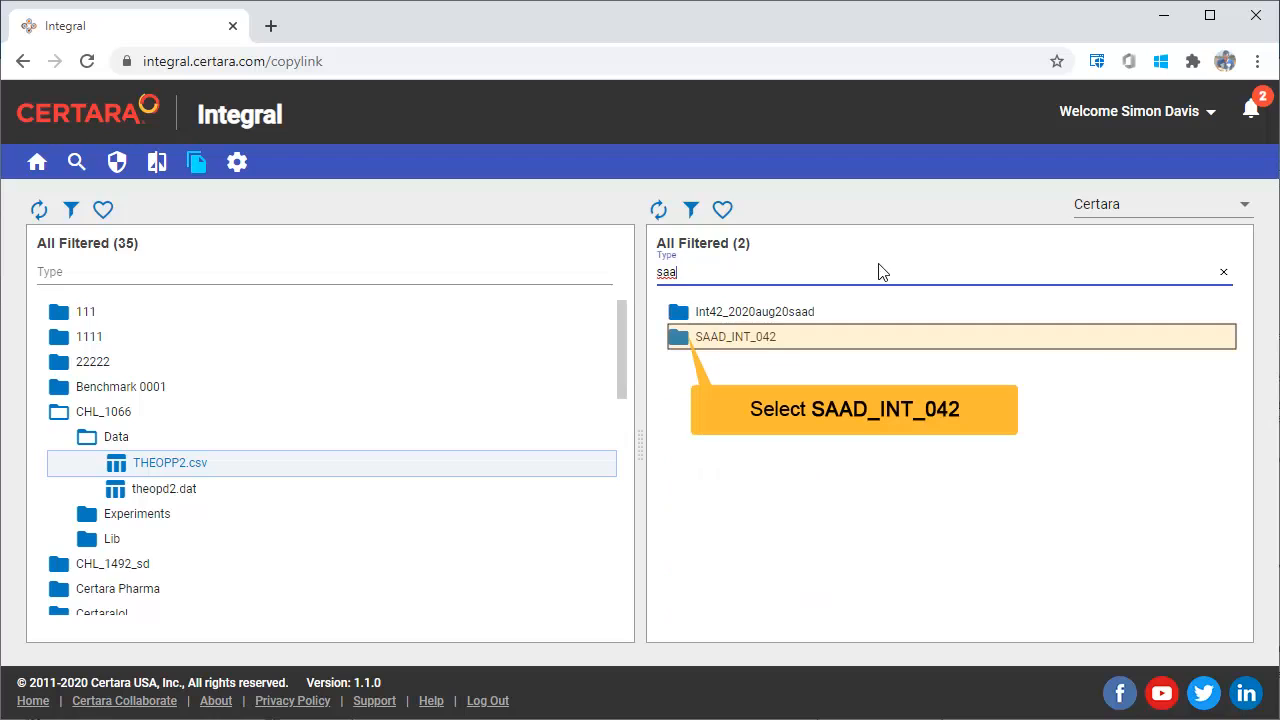
pyautogui.click(679, 340)
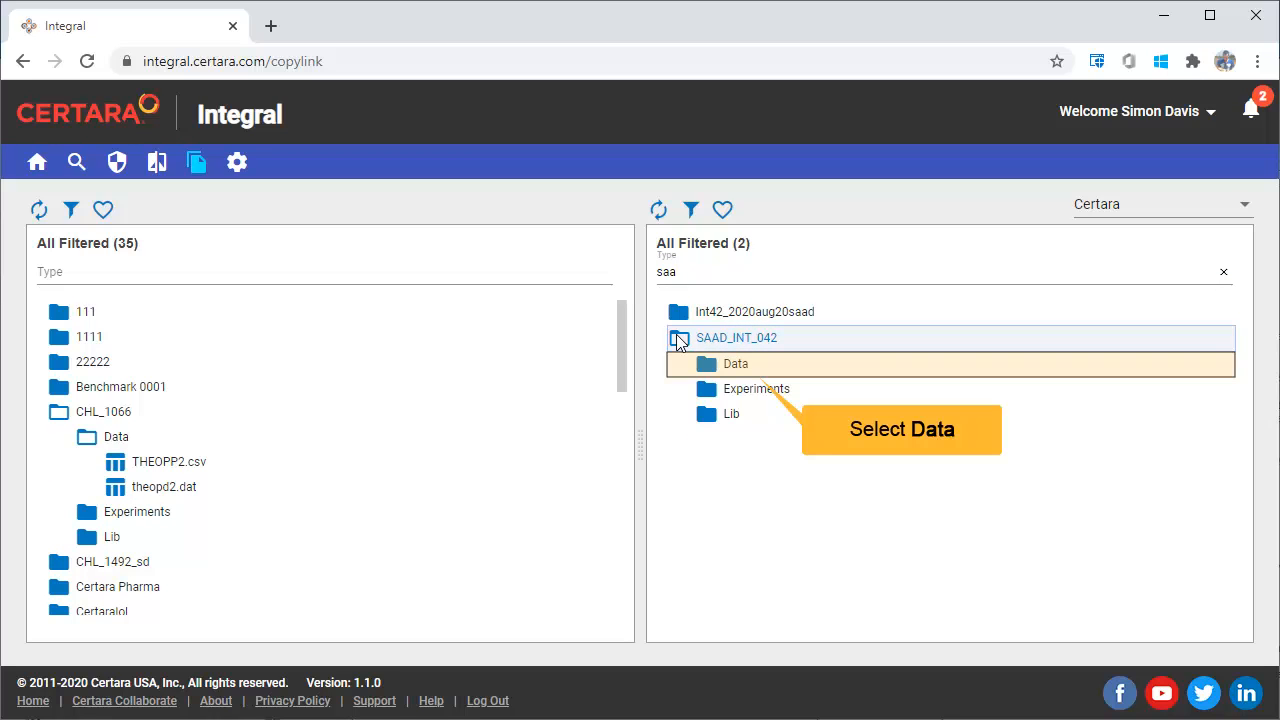
pyautogui.click(762, 368)
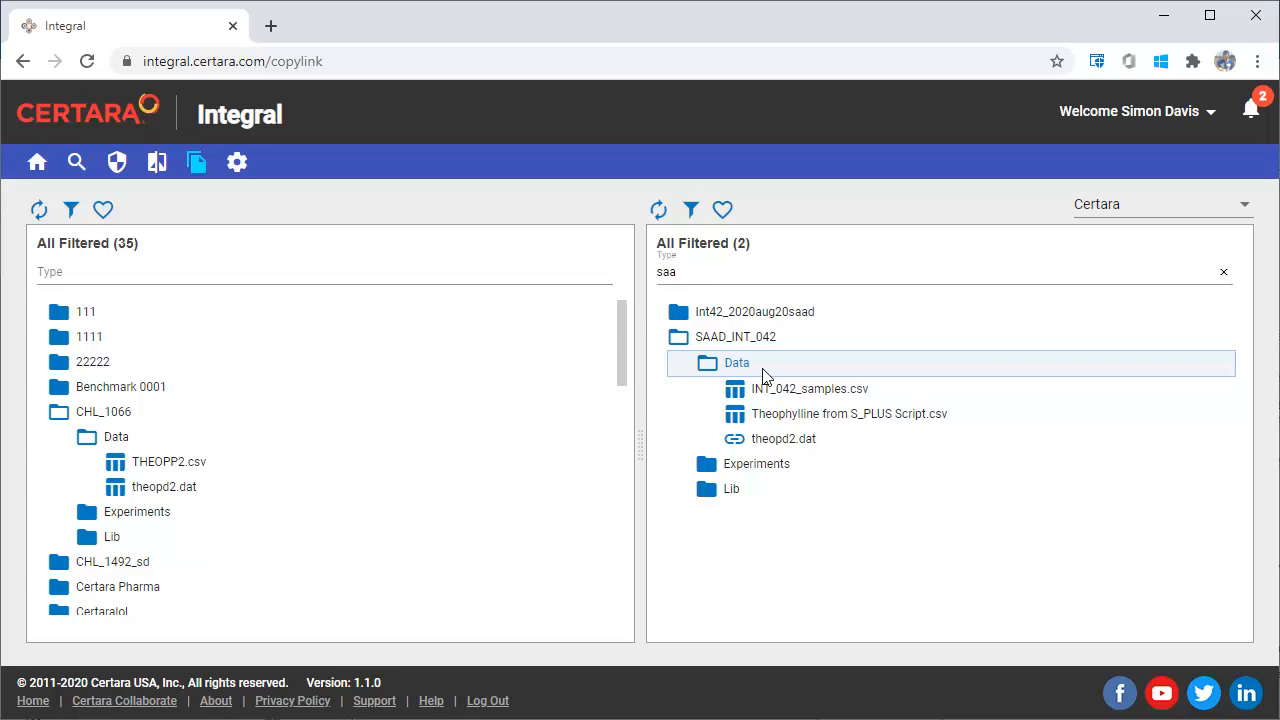
# - Link THEOPP2.csv from CHL_1066 into the Data folder of SAAD_INT_042 with Auto Update enabled
pyautogui.moveTo(211, 464); pyautogui.dragTo(714, 363)
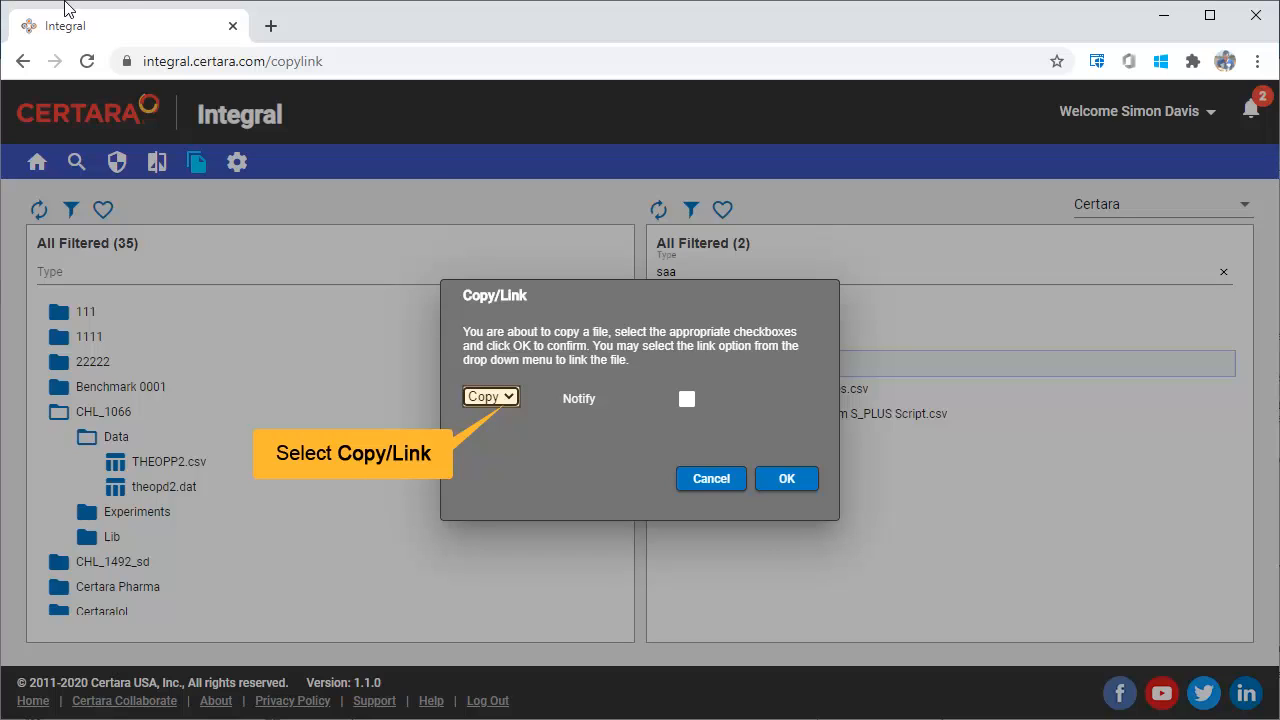
pyautogui.click(507, 399)
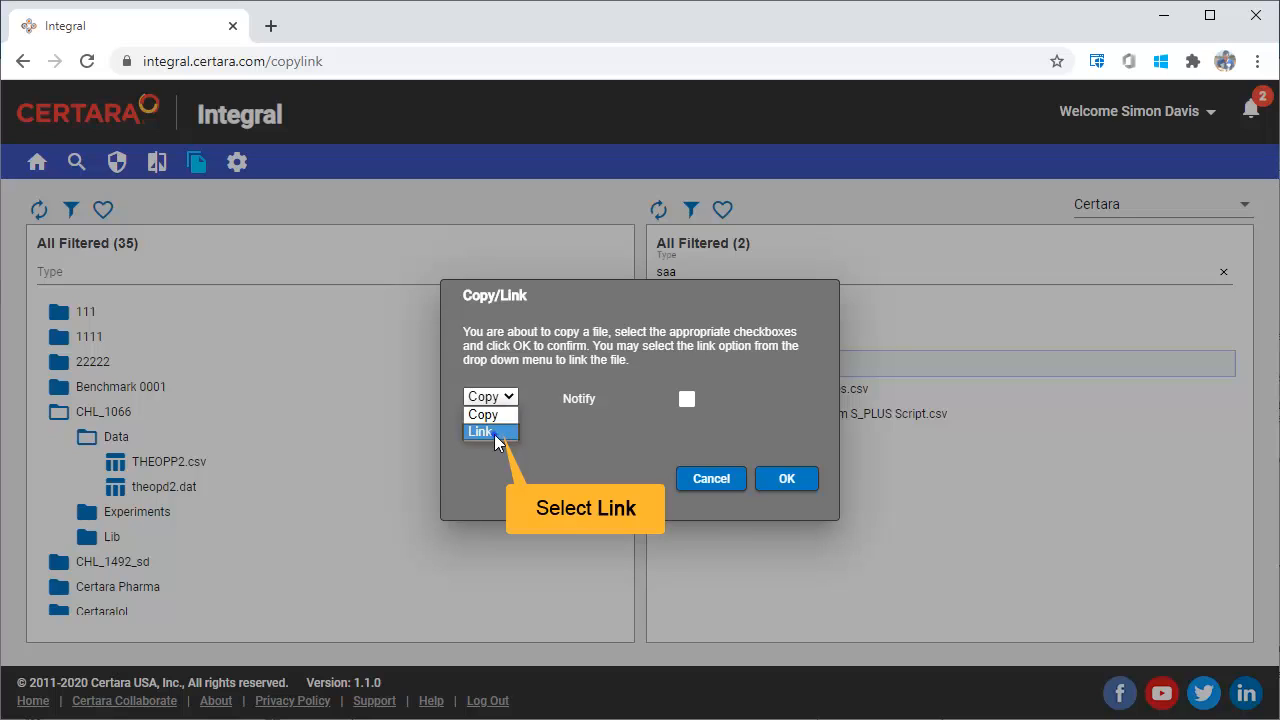
pyautogui.click(492, 432)
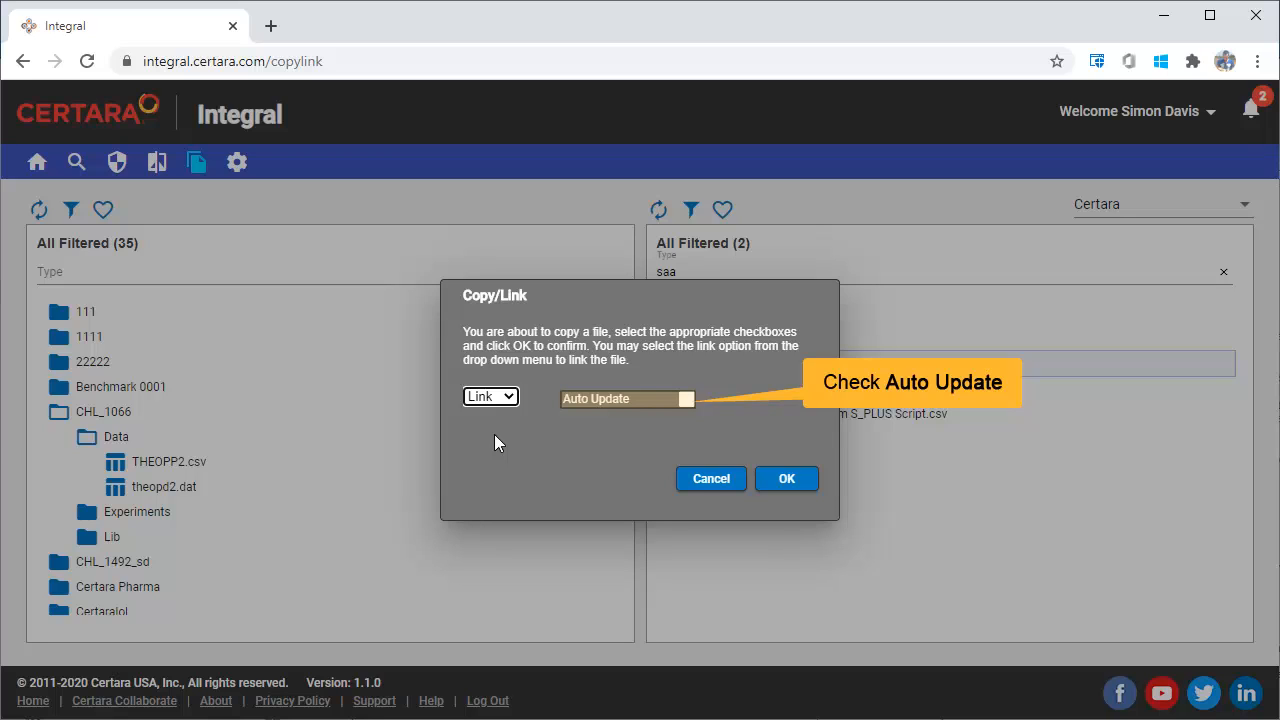
pyautogui.click(687, 399)
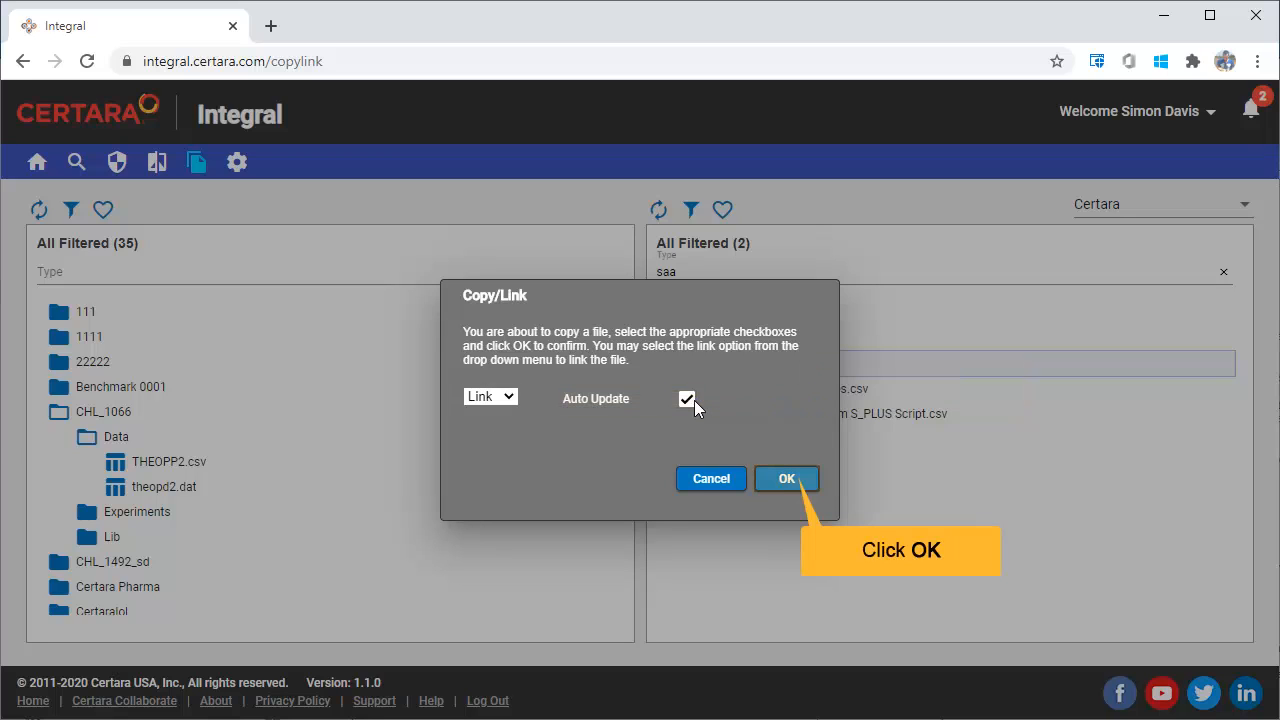
pyautogui.click(786, 478)
# - Sign the link of THEOPP2.csv electronically with the reason "need easy access to file" and close the confirmation
pyautogui.write('need')
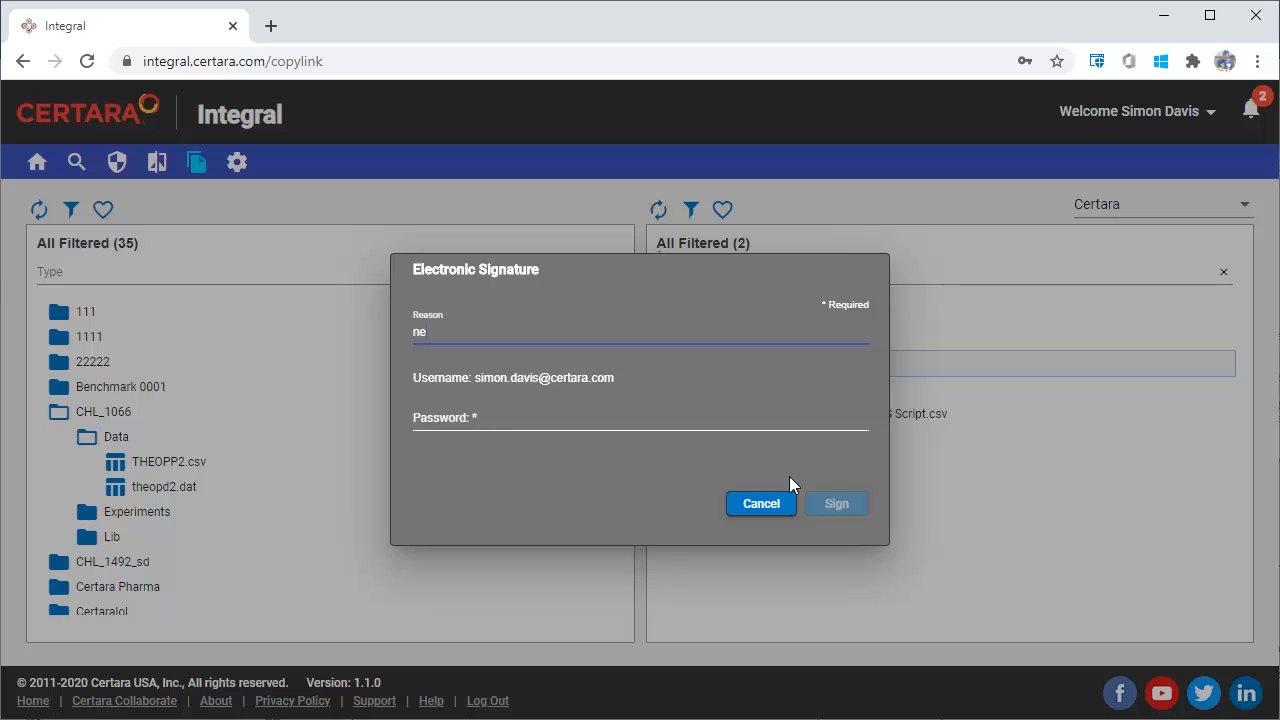
pyautogui.write(' easy access ot')
pyautogui.write('file')
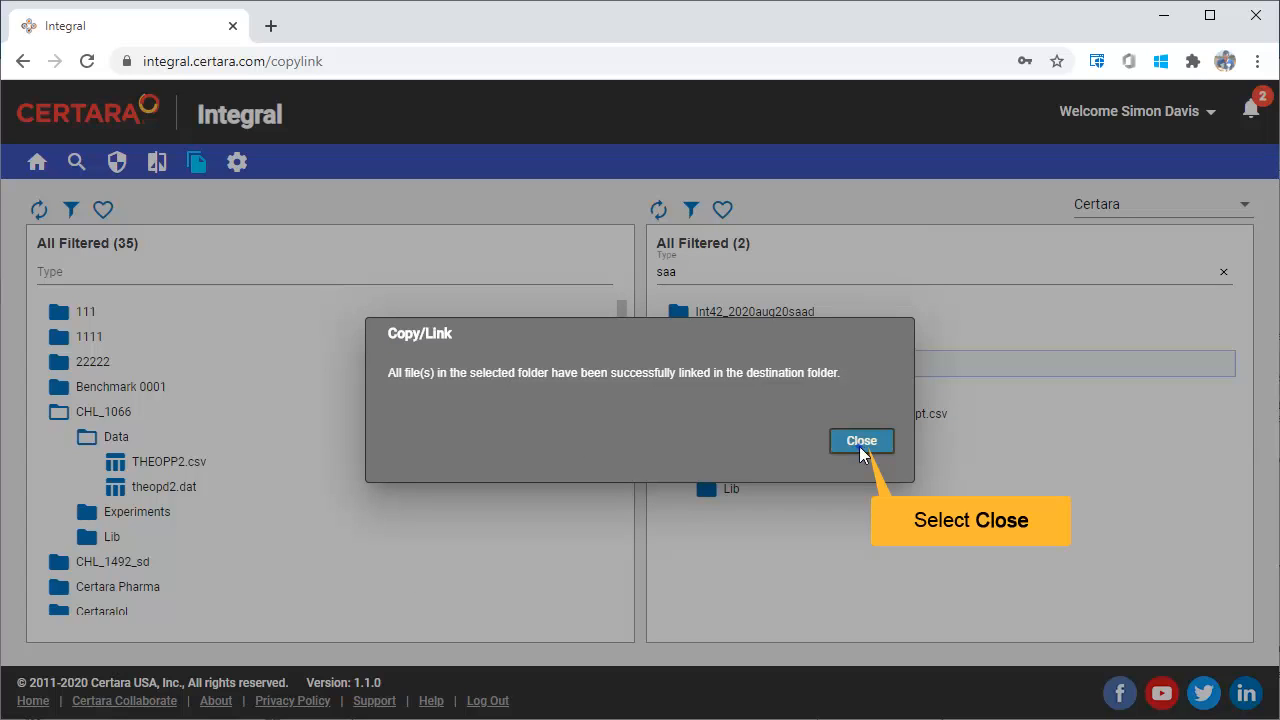
pyautogui.click(859, 446)
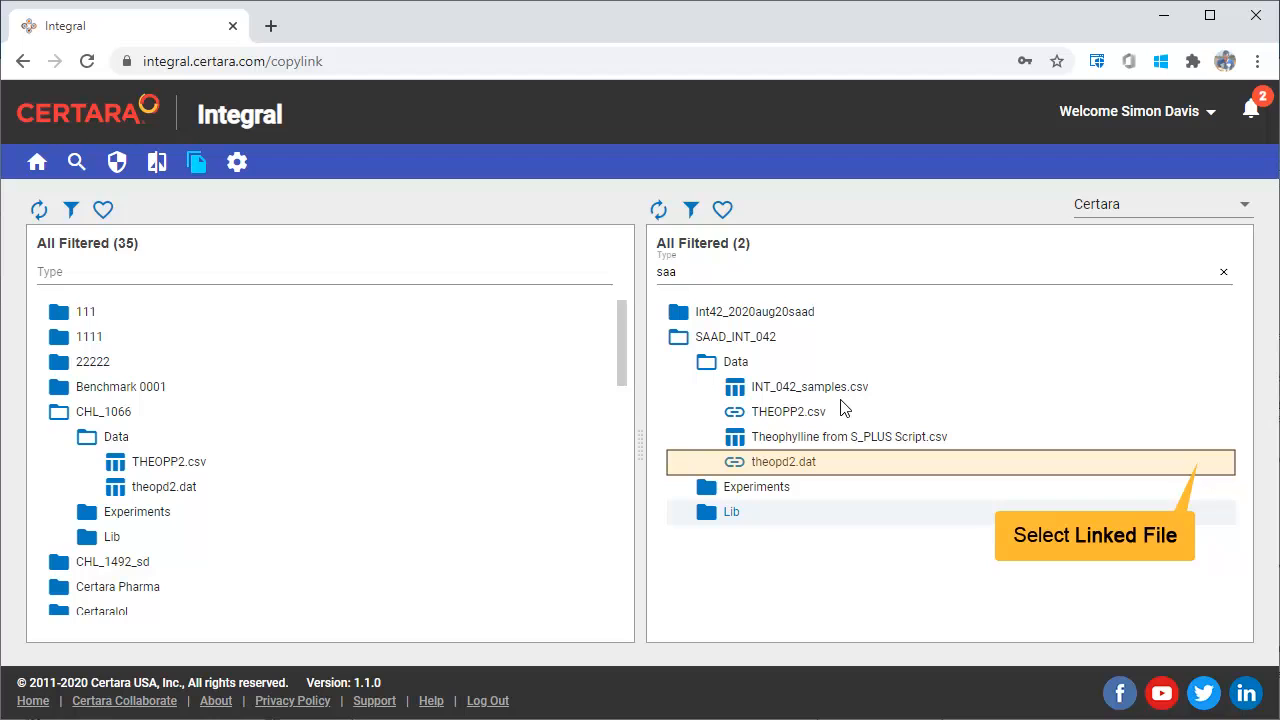
# - Unlink theopd2.dat in the Data folder of SAAD_INT_042, signing with the reason "change to a copy" and the account password
pyautogui.click(1207, 463)
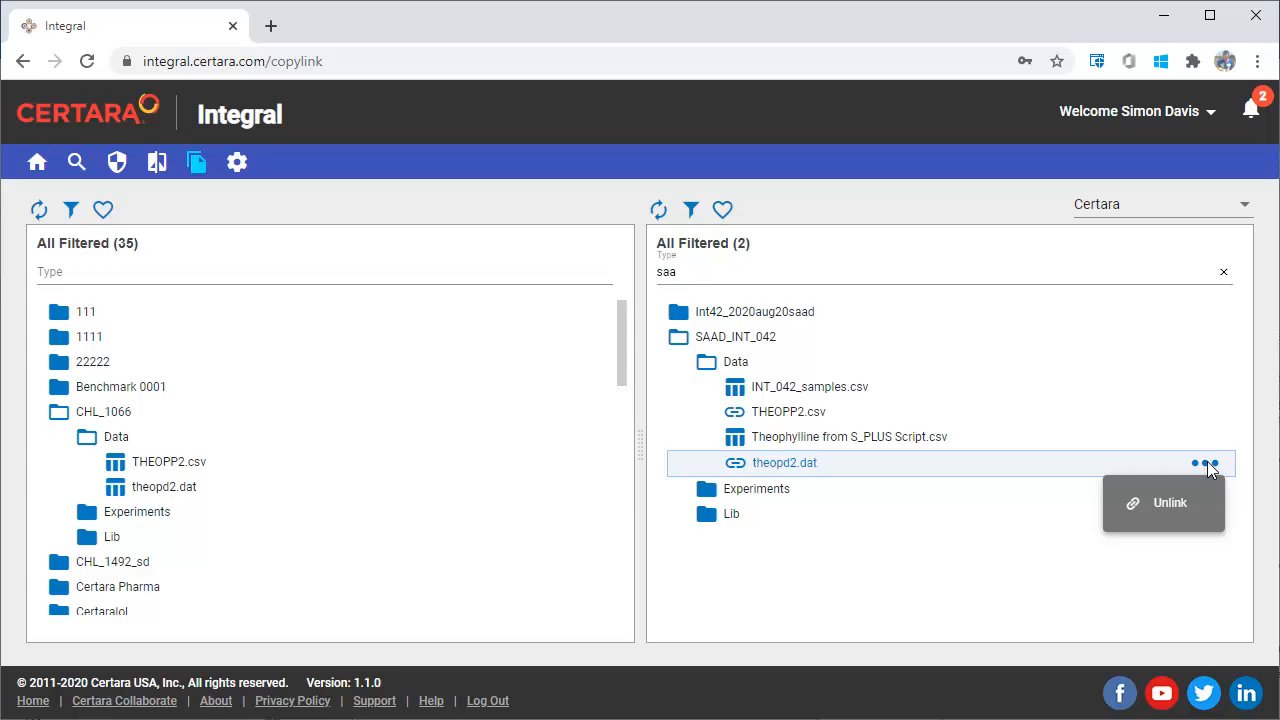
pyautogui.click(1175, 502)
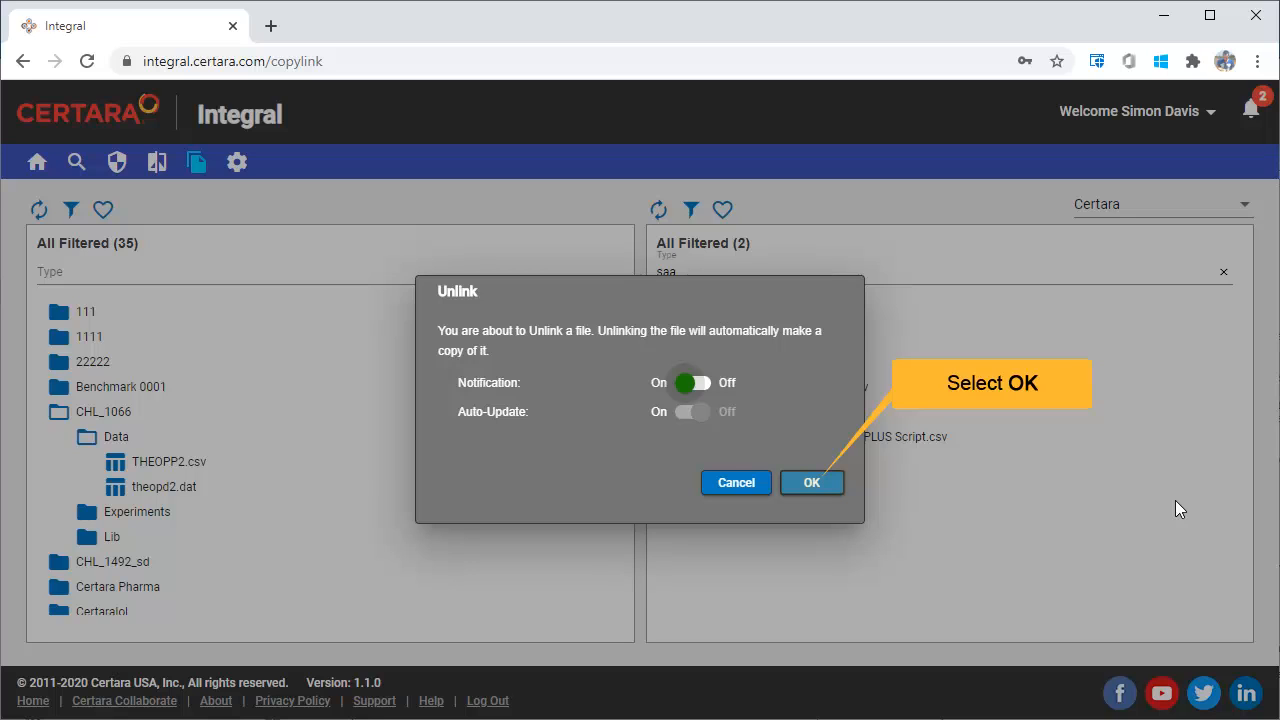
pyautogui.click(811, 479)
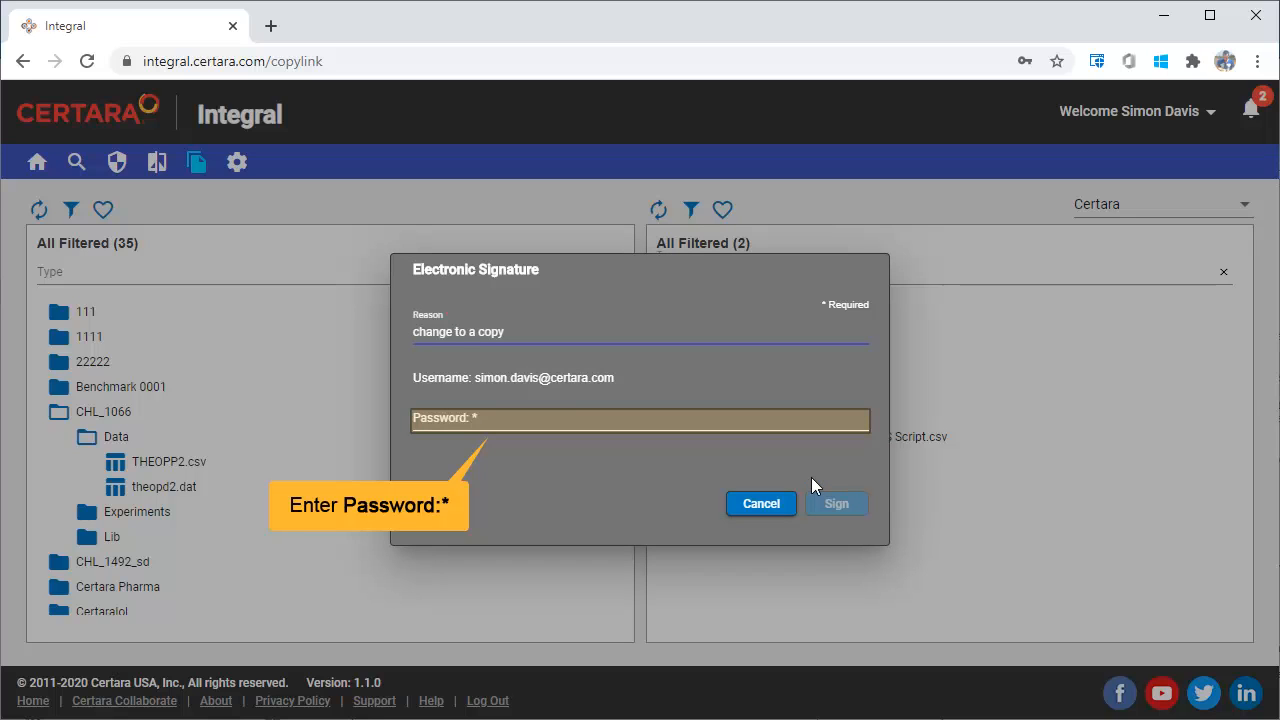
pyautogui.click(582, 418)
pyautogui.write('•••••••')
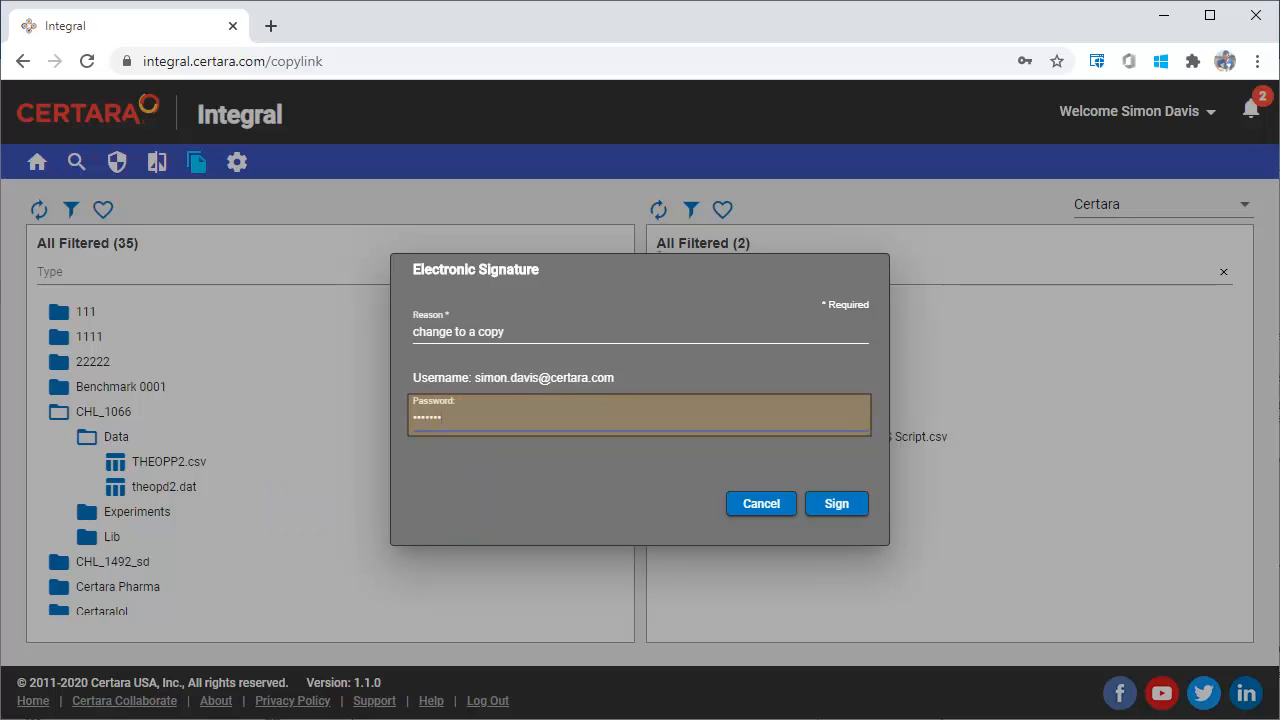
pyautogui.write('•')
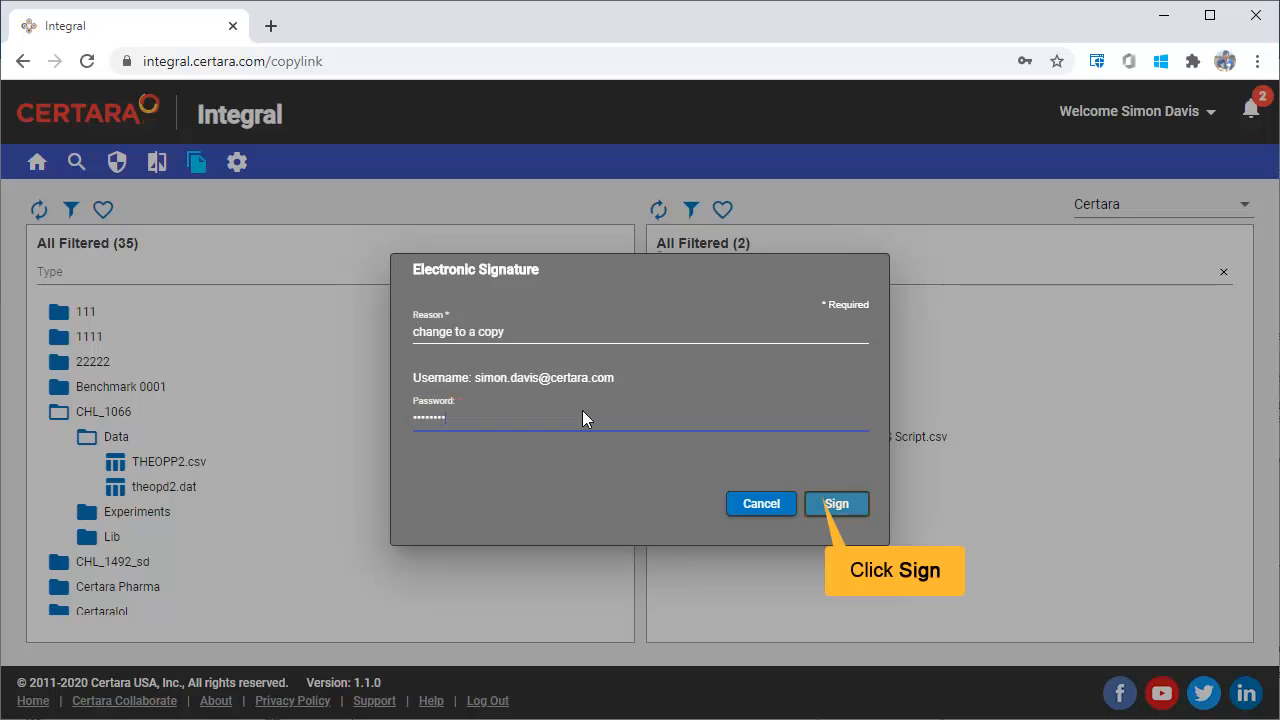
pyautogui.click(830, 505)
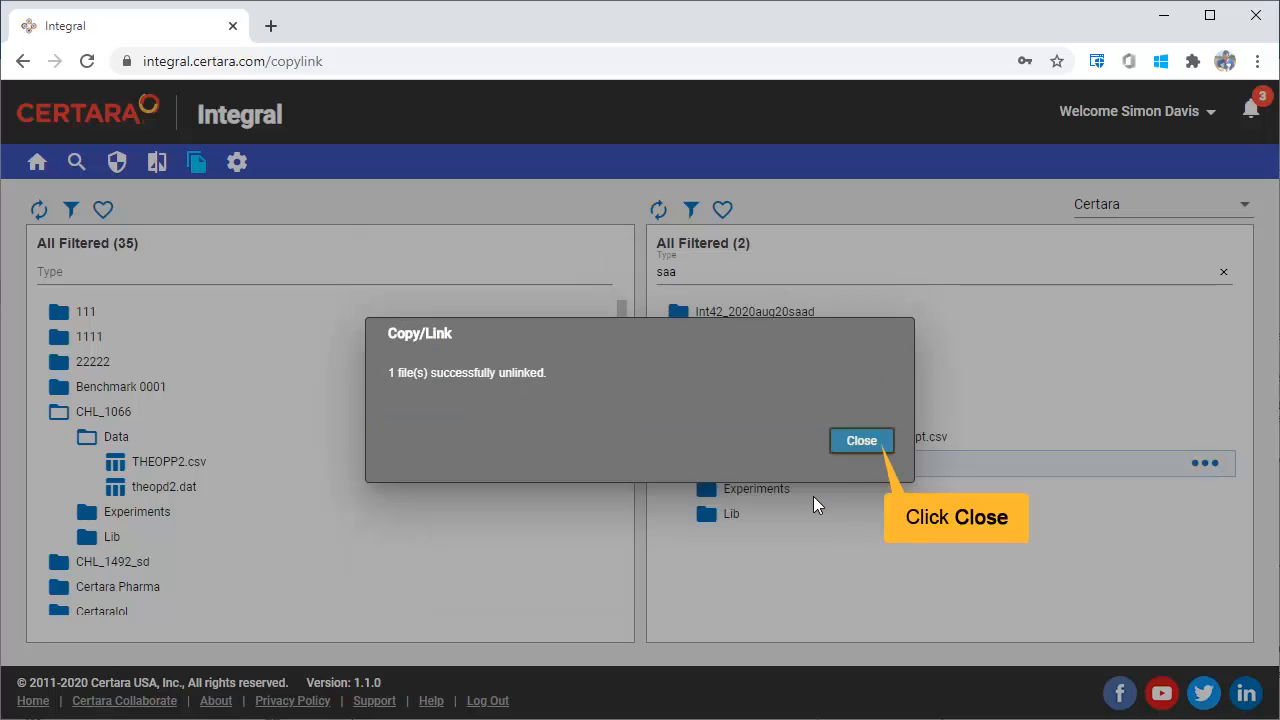
pyautogui.click(861, 441)
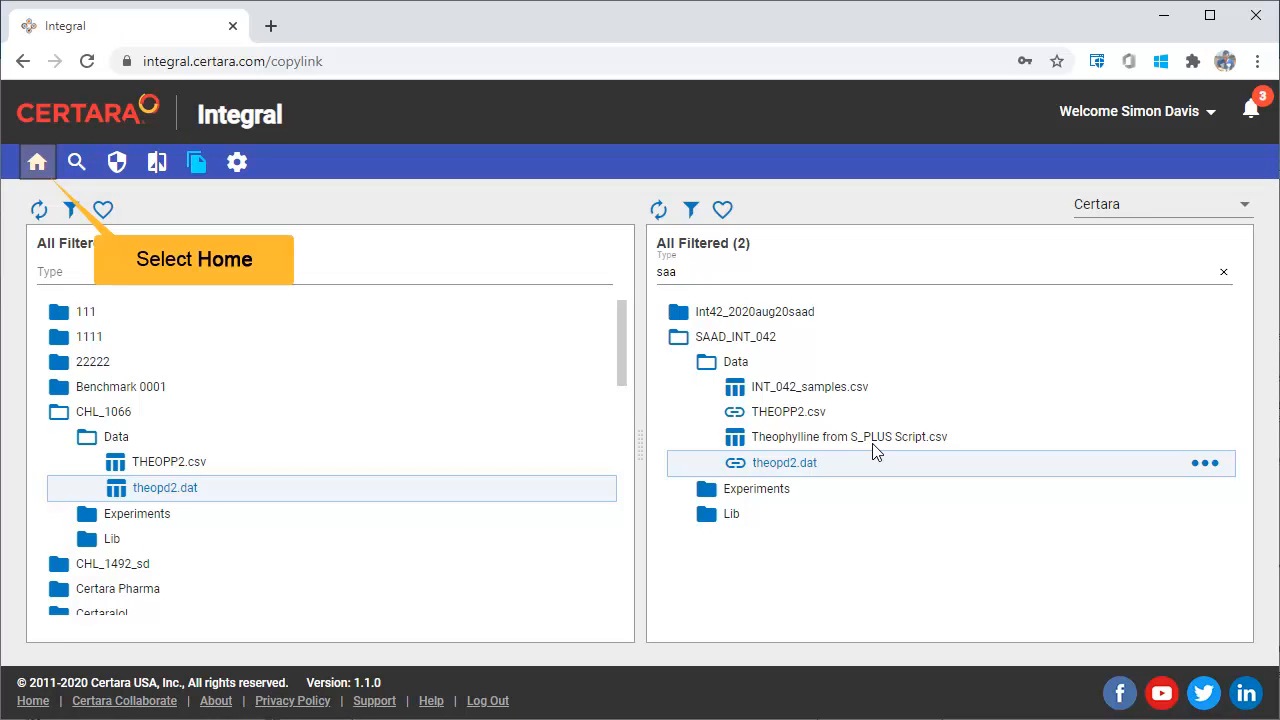
# - Filter the home page folder list by saa and open the history of theopd2.dat in the Data folder of SAAD_INT_042
pyautogui.click(37, 162)
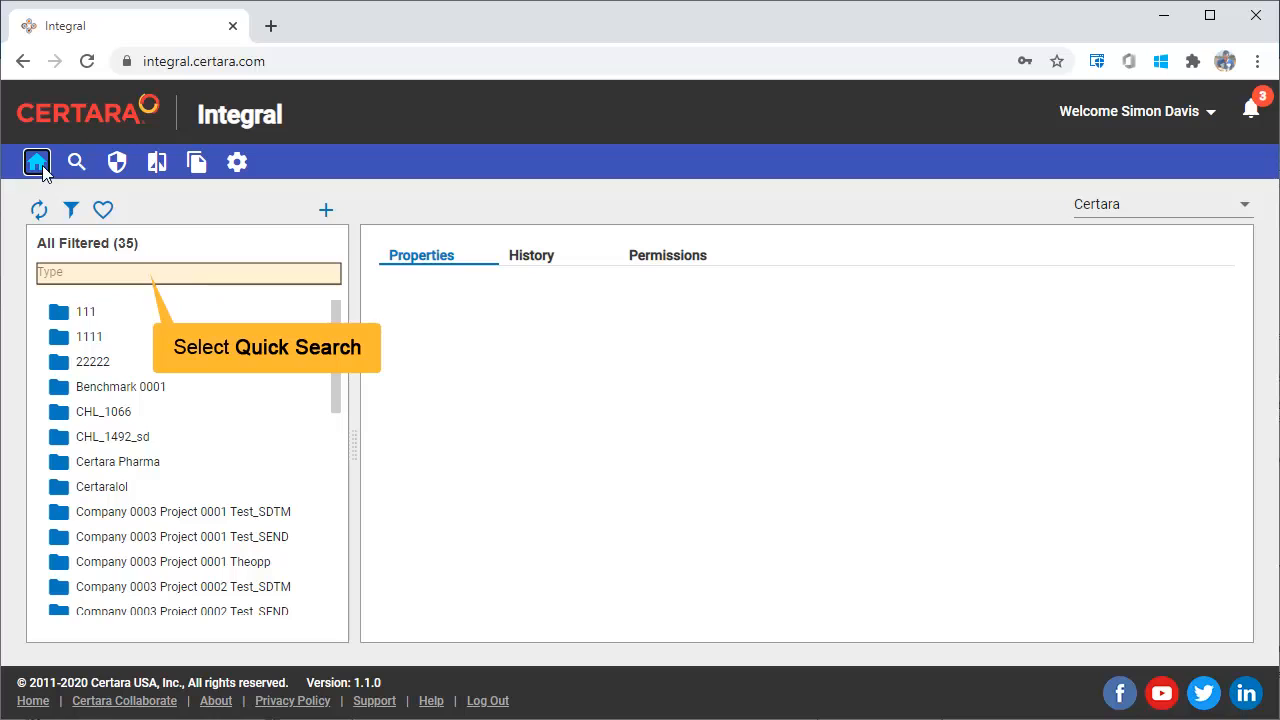
pyautogui.click(143, 272)
pyautogui.write('saa')
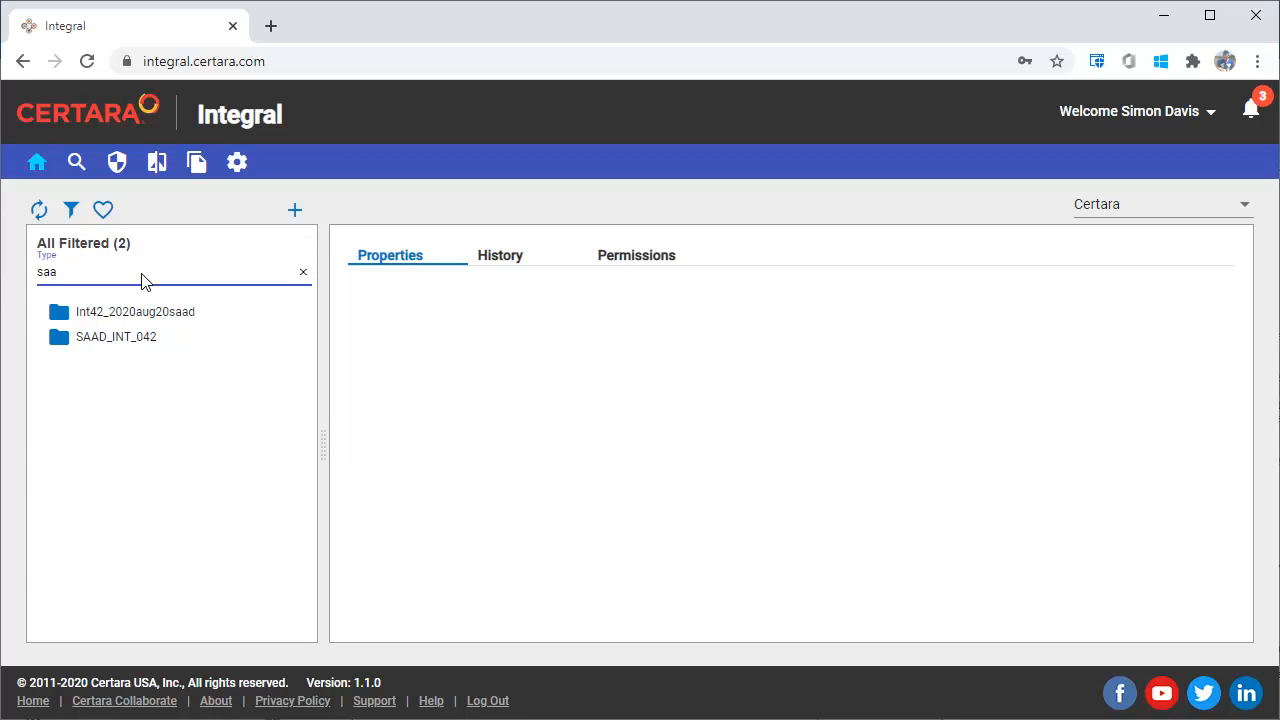
pyautogui.click(125, 338)
pyautogui.click(137, 365)
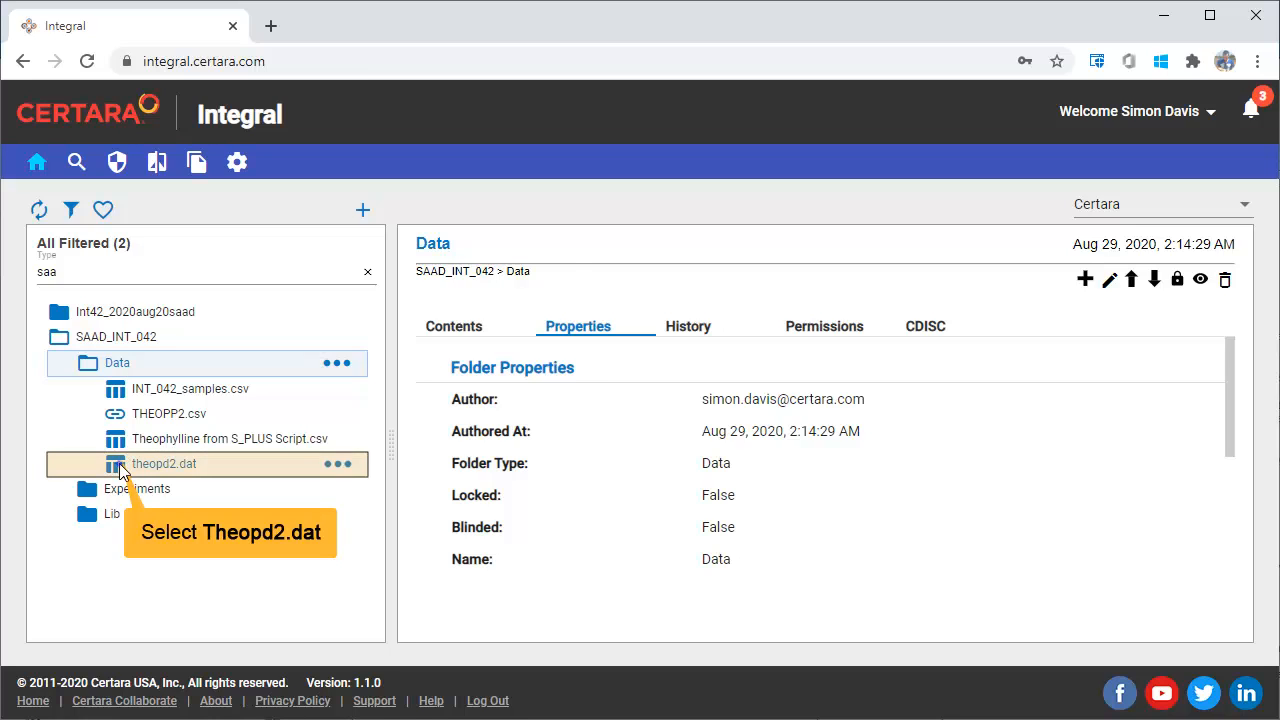
pyautogui.click(120, 466)
pyautogui.click(700, 335)
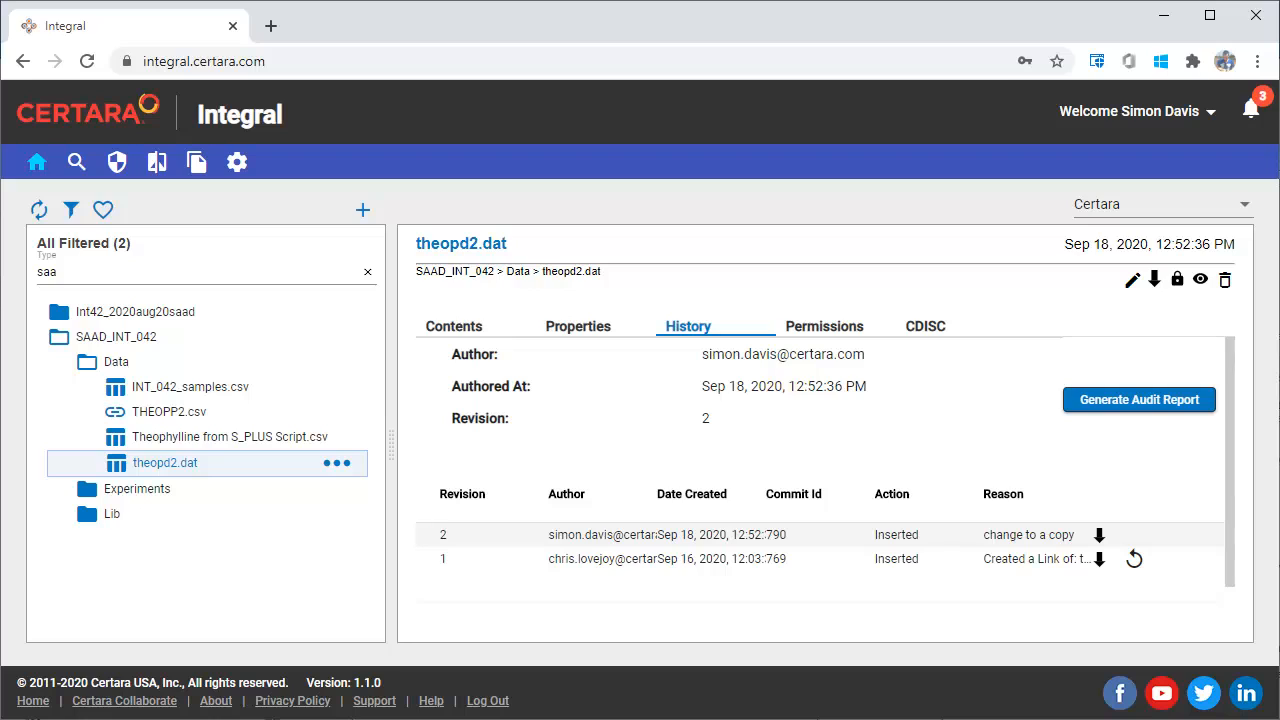
# - Generate an audit report for theopd2.dat with file diffs included and open theopd2.dat-Summary.pdf from the downloaded theopd2.dat.zip
pyautogui.click(1139, 400)
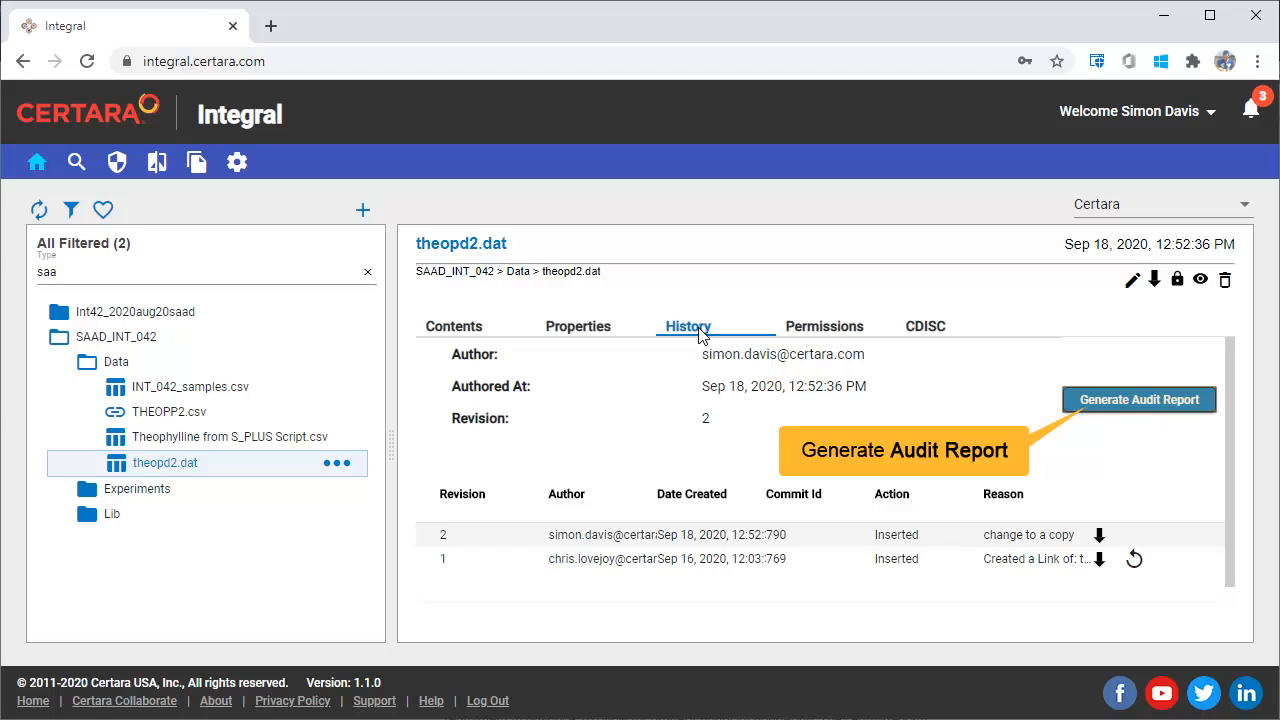
pyautogui.click(1113, 409)
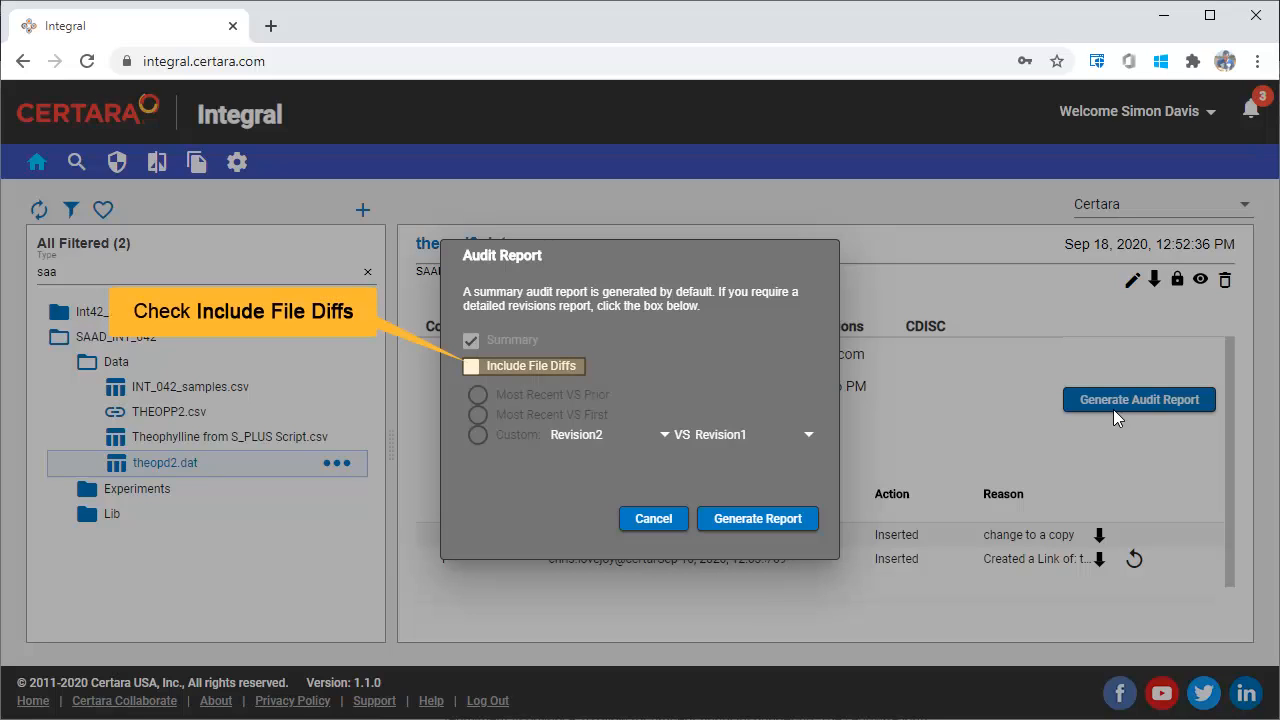
pyautogui.click(477, 365)
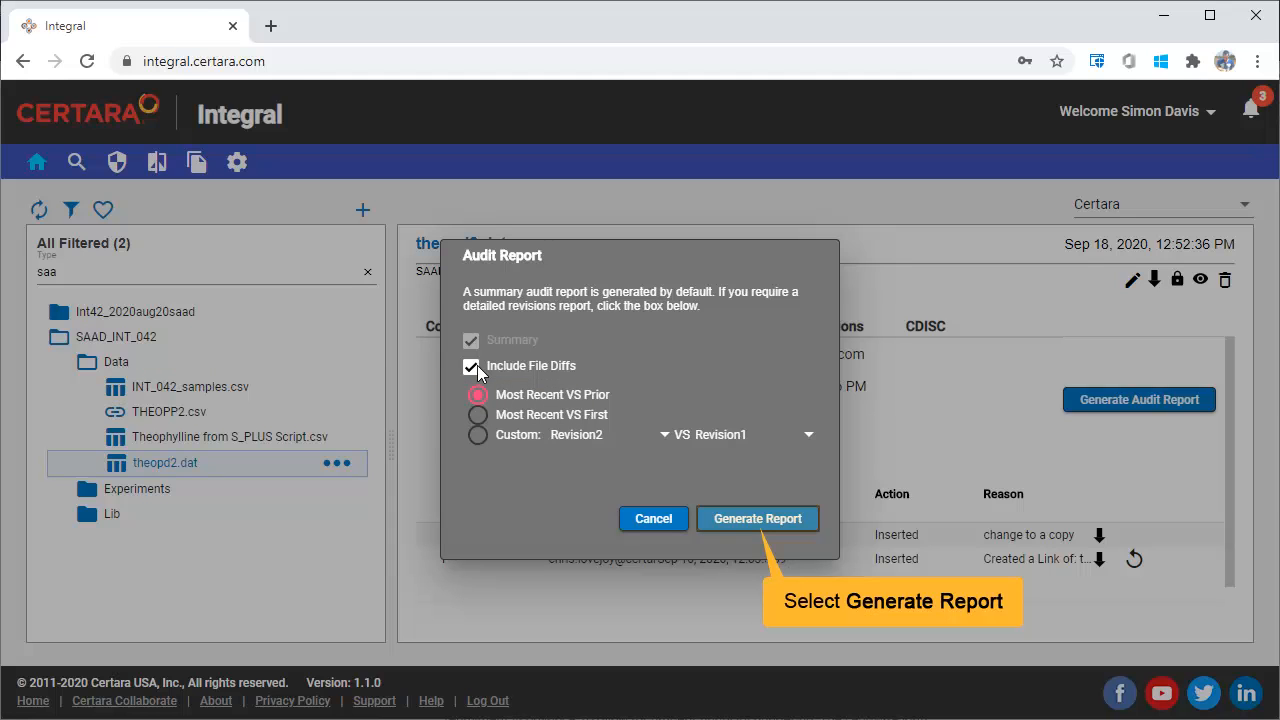
pyautogui.click(754, 524)
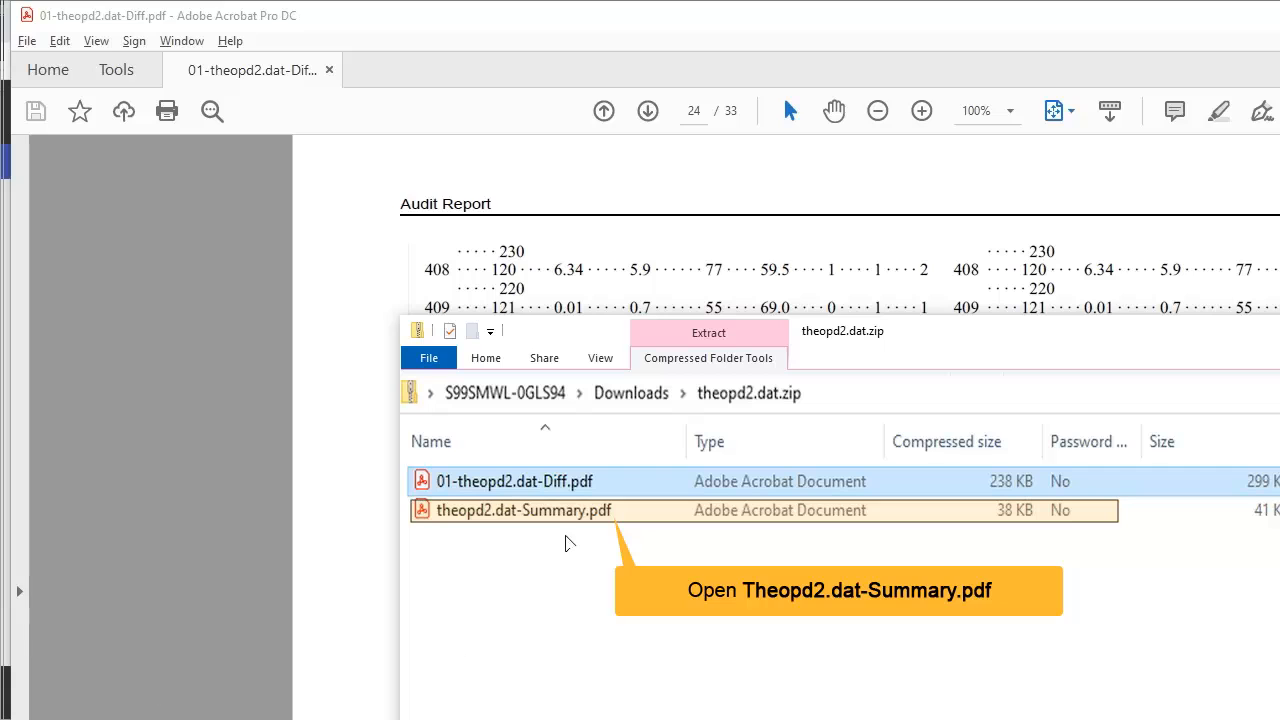
pyautogui.doubleClick(566, 512)
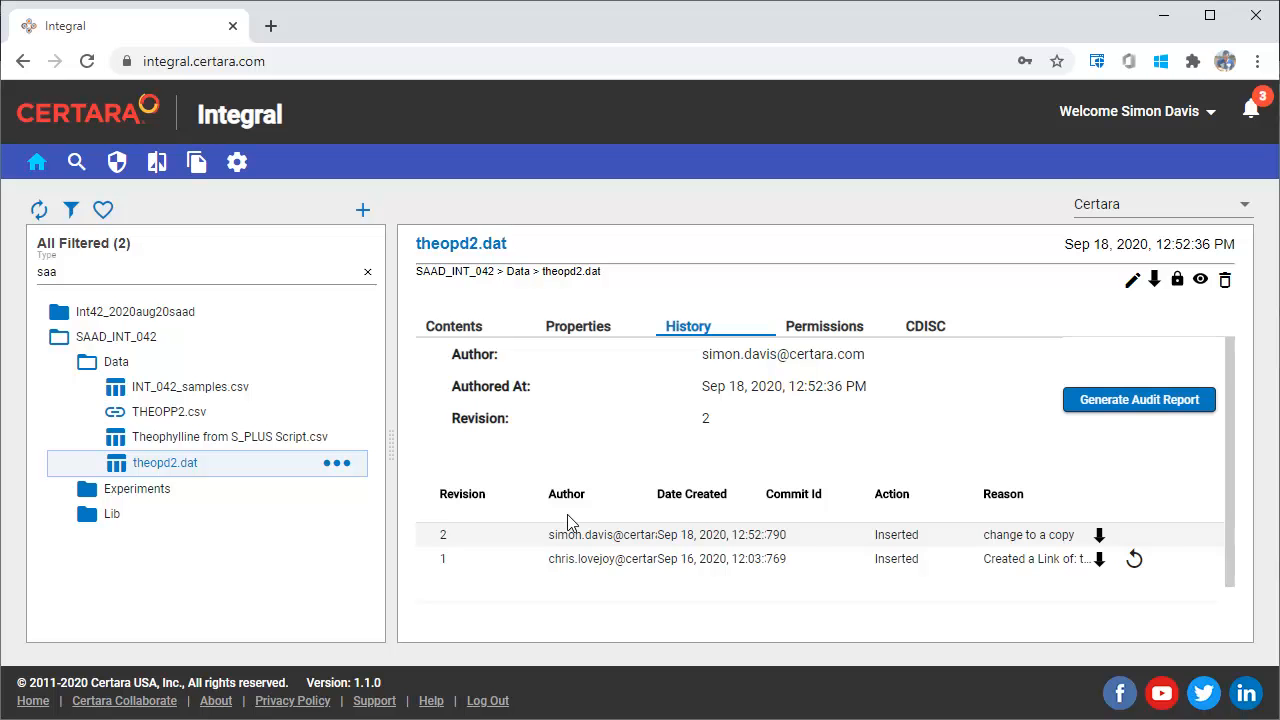
# - Return to Integral and open the active notifications
pyautogui.click(1252, 110)
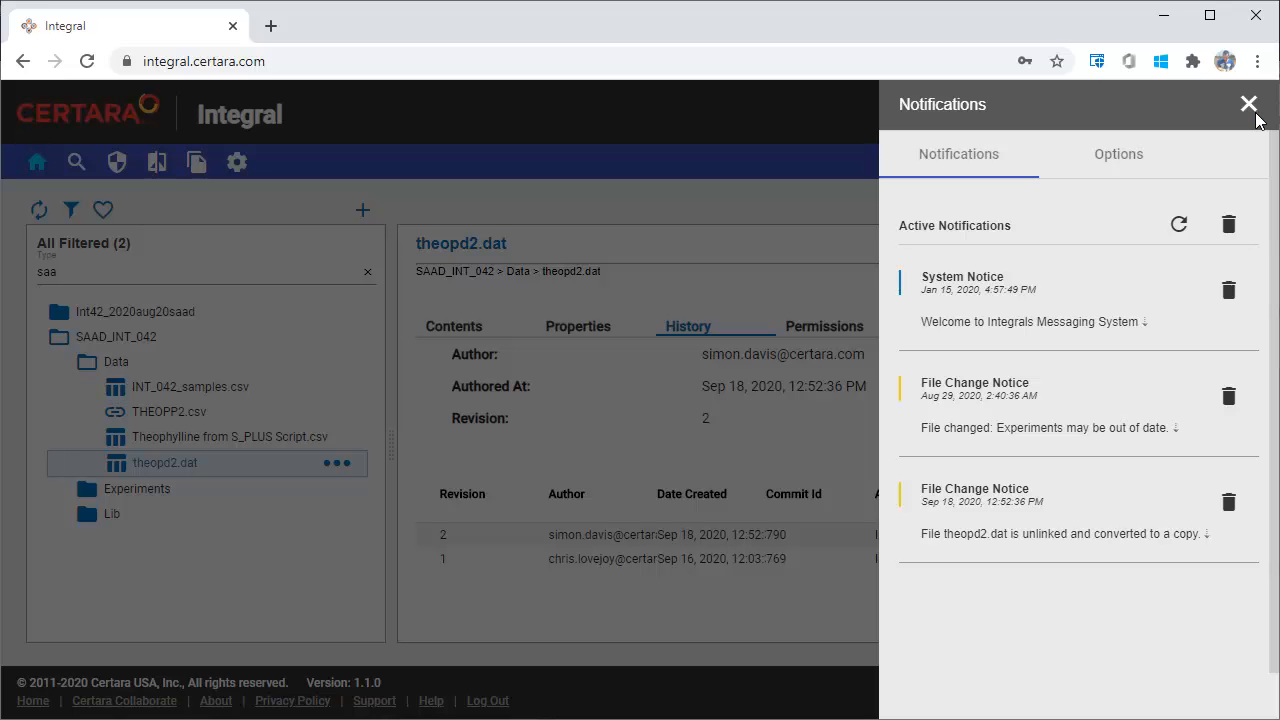